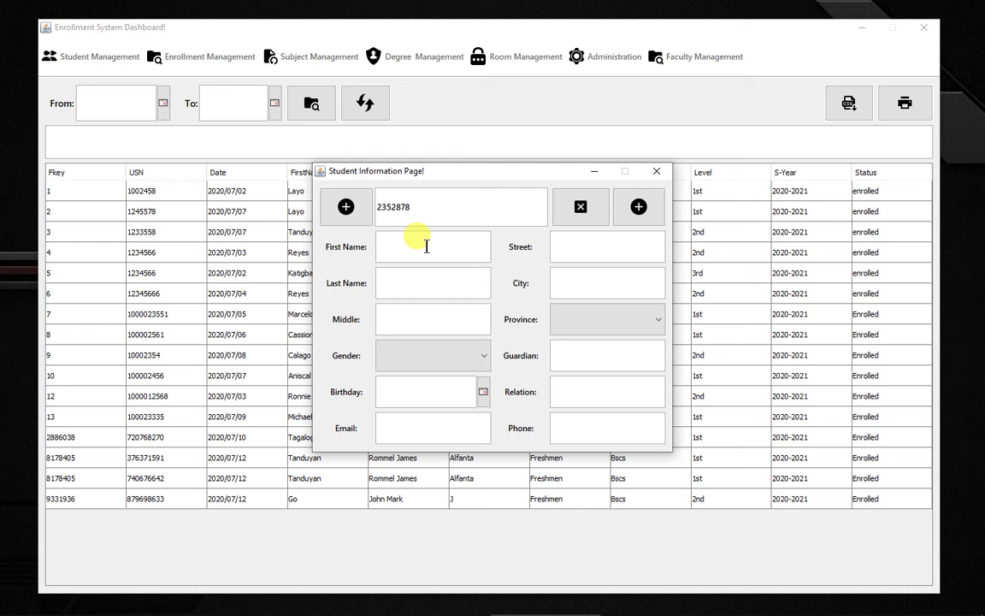
Step: Enter the student's first name, last name and middle initial in the new student form
left_click(433, 285)
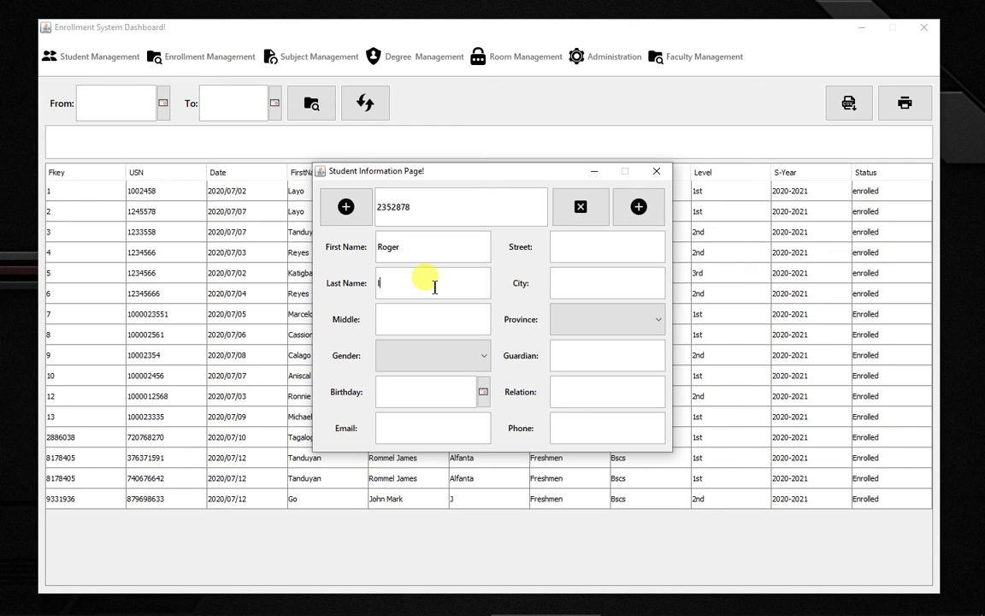
left_click(431, 322)
type("T")
Step: Set the gender to Male and pick July 18, 1990 as the birthday
left_click(429, 351)
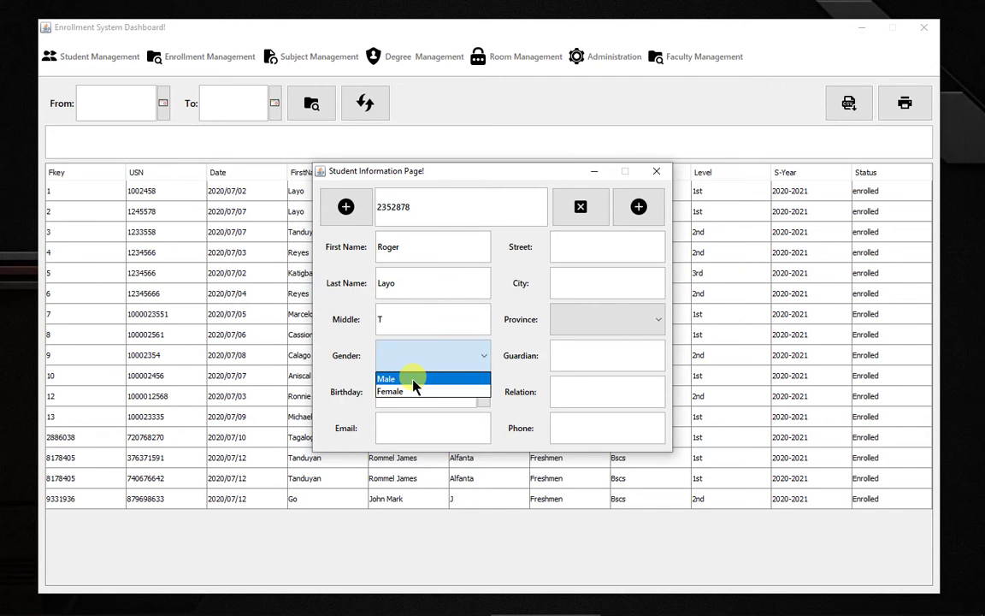
left_click(412, 380)
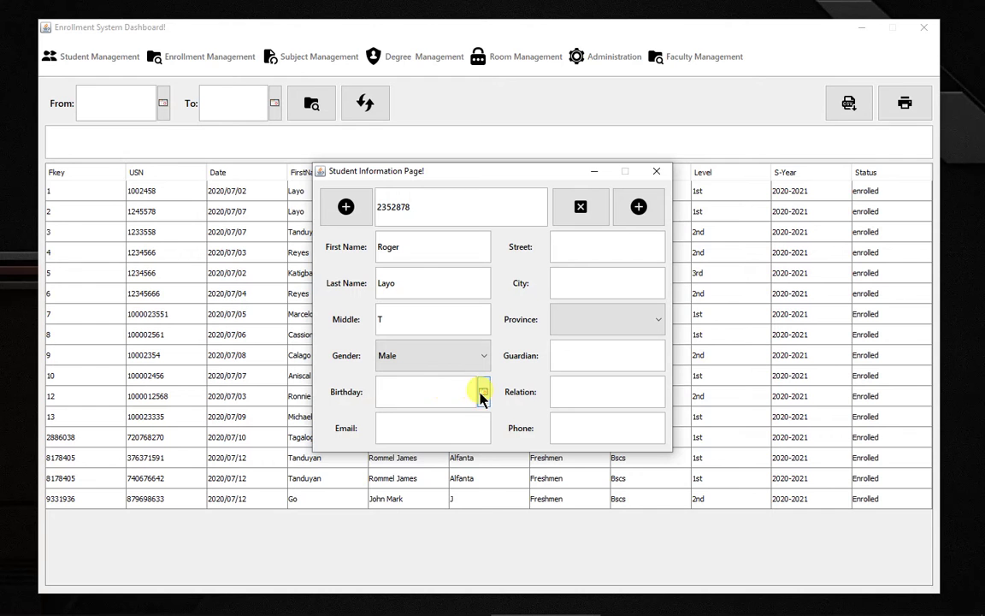
left_click(482, 393)
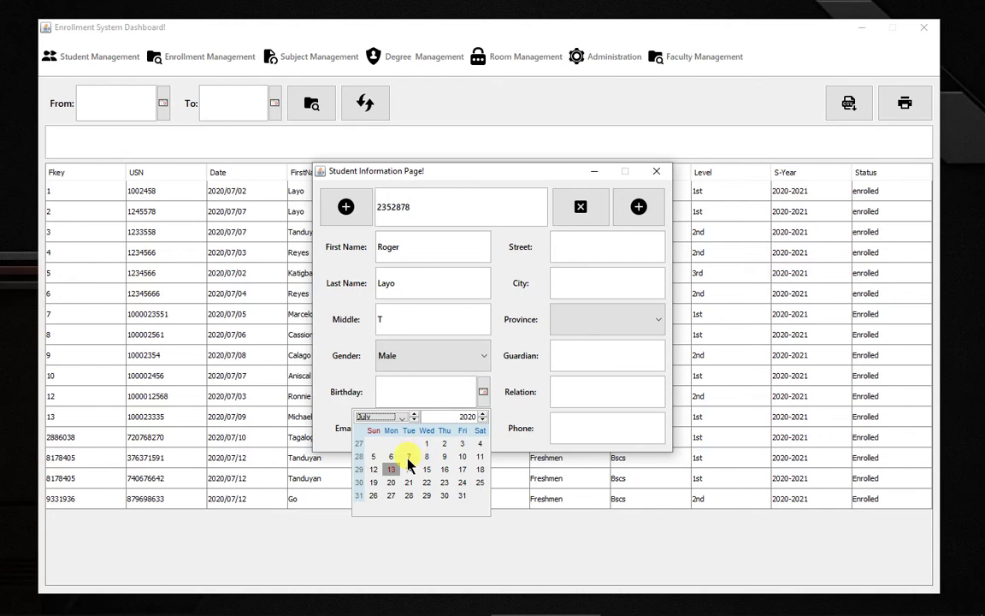
left_click(476, 417)
left_click_drag(476, 417, 452, 417)
type("199")
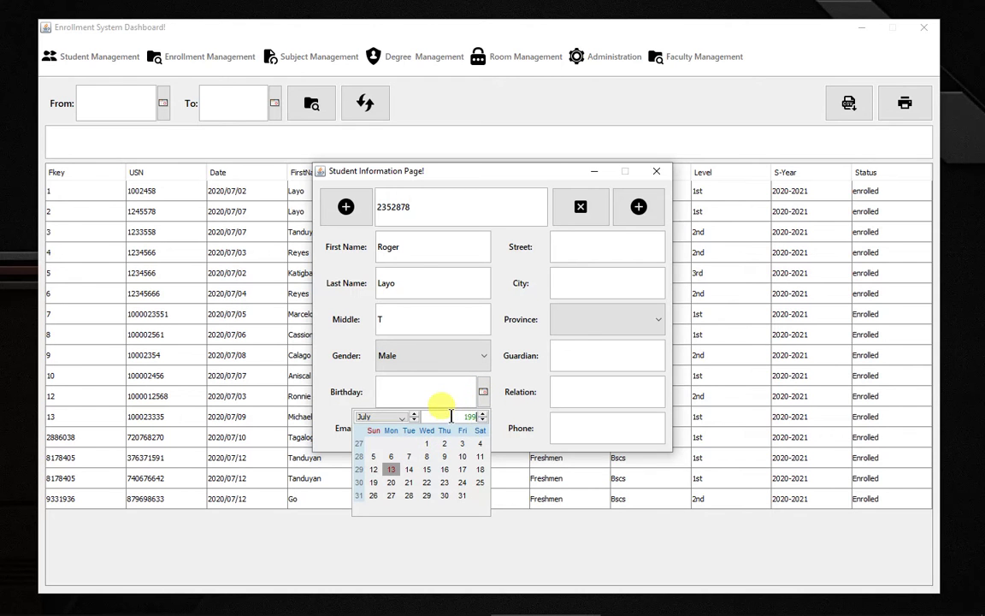
left_click(430, 469)
left_click(431, 421)
Step: Fill in the student's e-mail address, street and city
type("ROGER")
key("BackSpace")
key("BackSpace")
key("BackSpace")
key("BackSpace")
key("BackSpace")
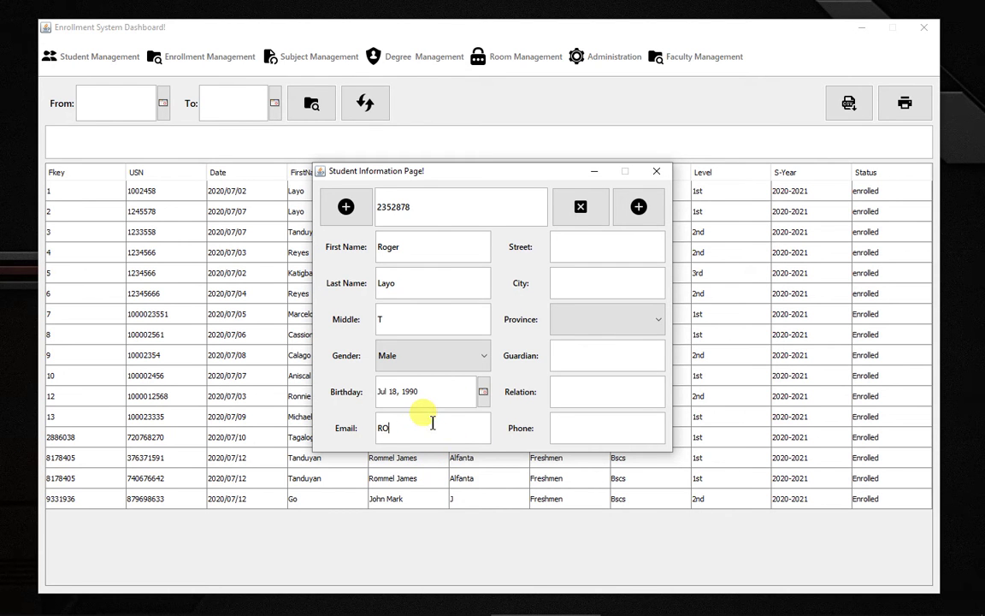
left_click(613, 246)
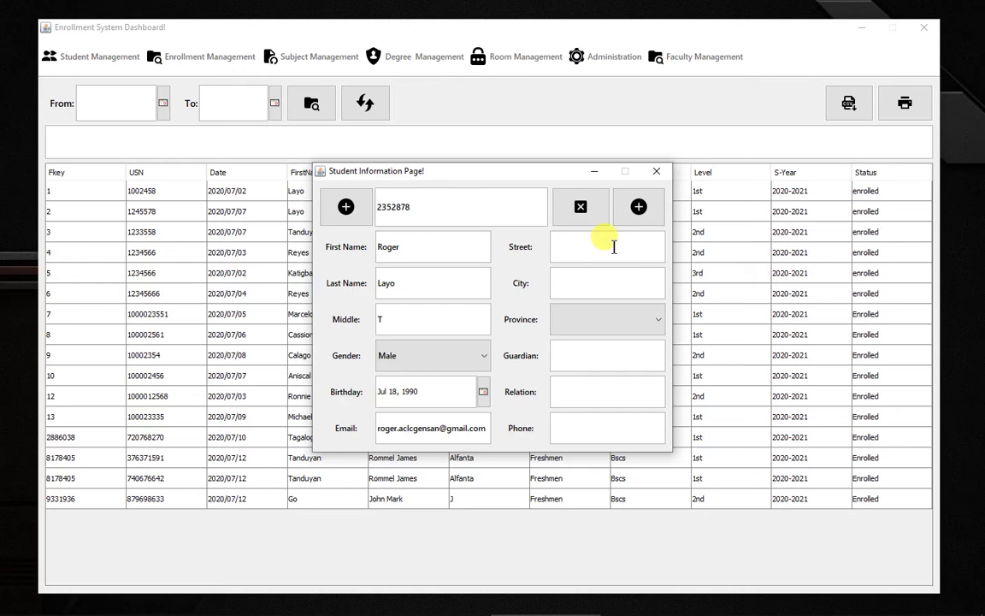
type("Calumpang")
left_click(568, 277)
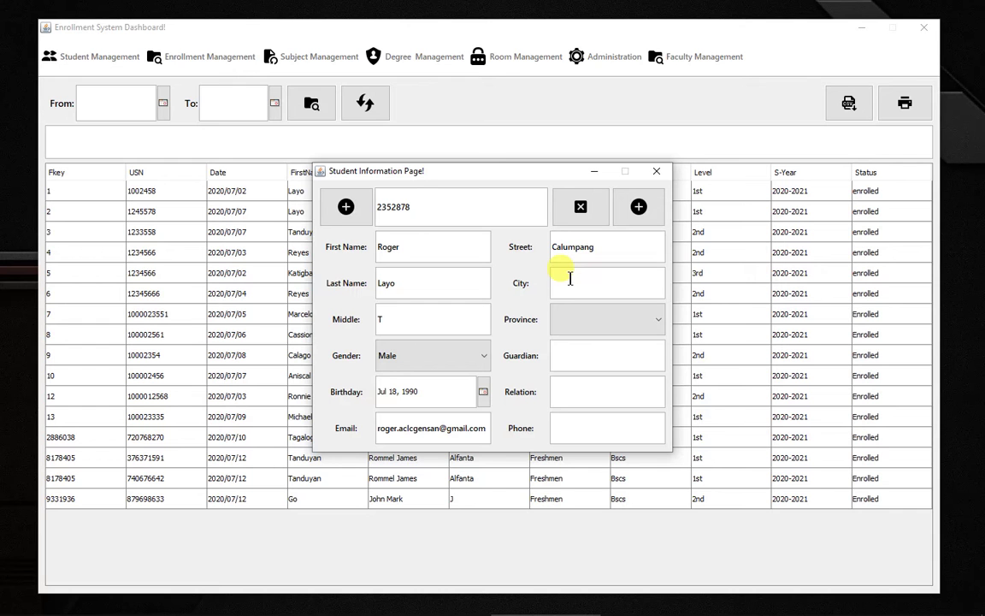
type("Gensen City")
Step: Choose the student's province and enter the guardian's full name
left_click(621, 316)
left_click(607, 368)
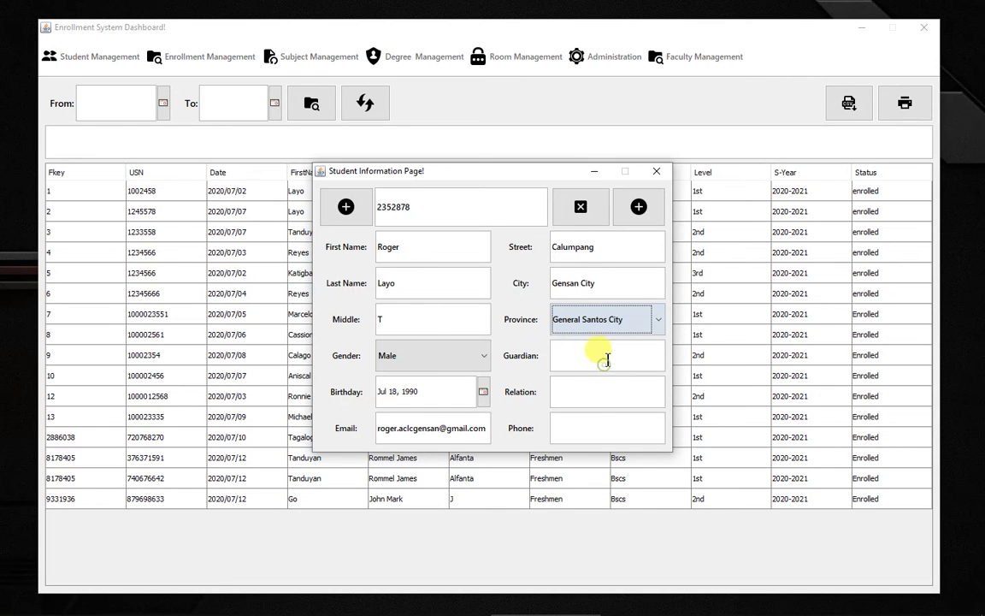
left_click(607, 358)
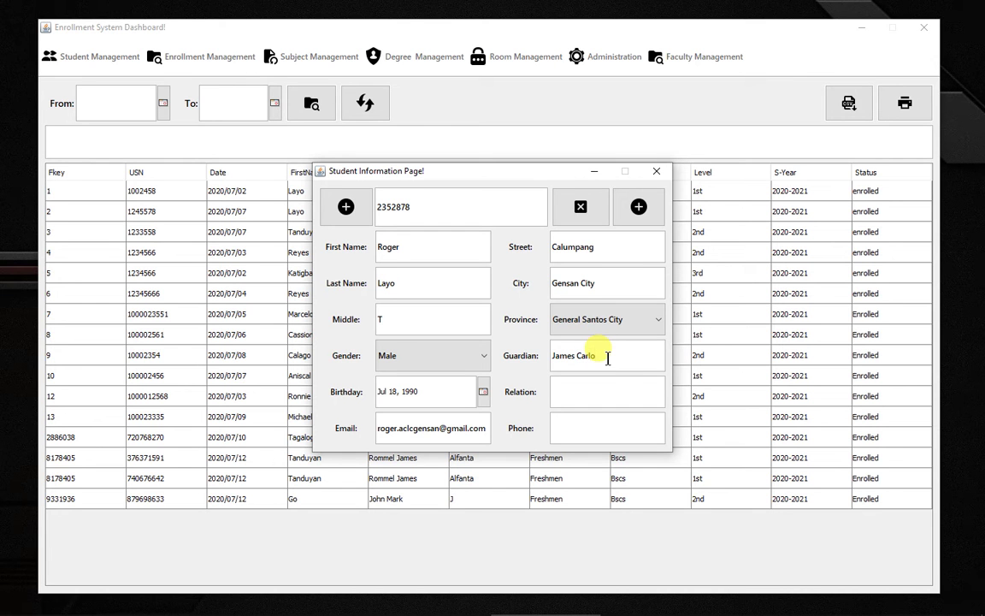
Step: Set the guardian relation to Father and enter the phone number
left_click(618, 389)
type("Fayher")
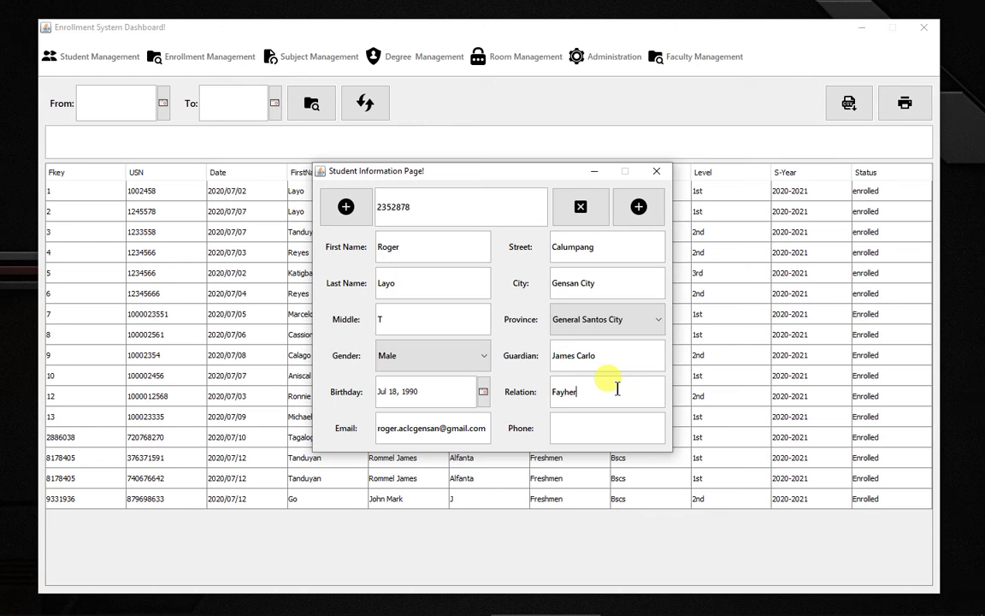
key("BackSpace")
key("BackSpace")
type("the")
left_click(598, 430)
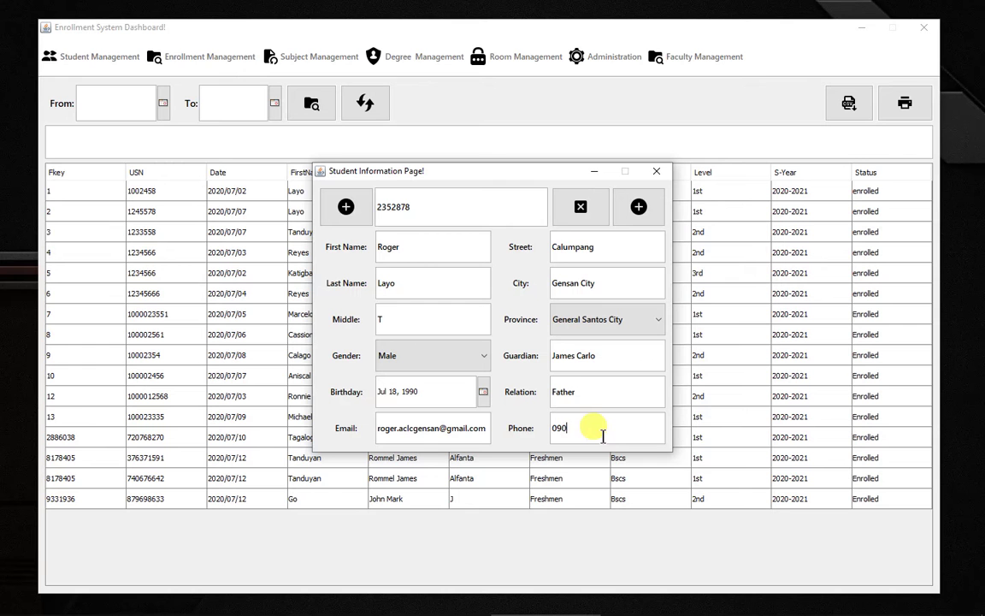
Step: Save the new student profile, confirm it, and close the form
left_click(639, 207)
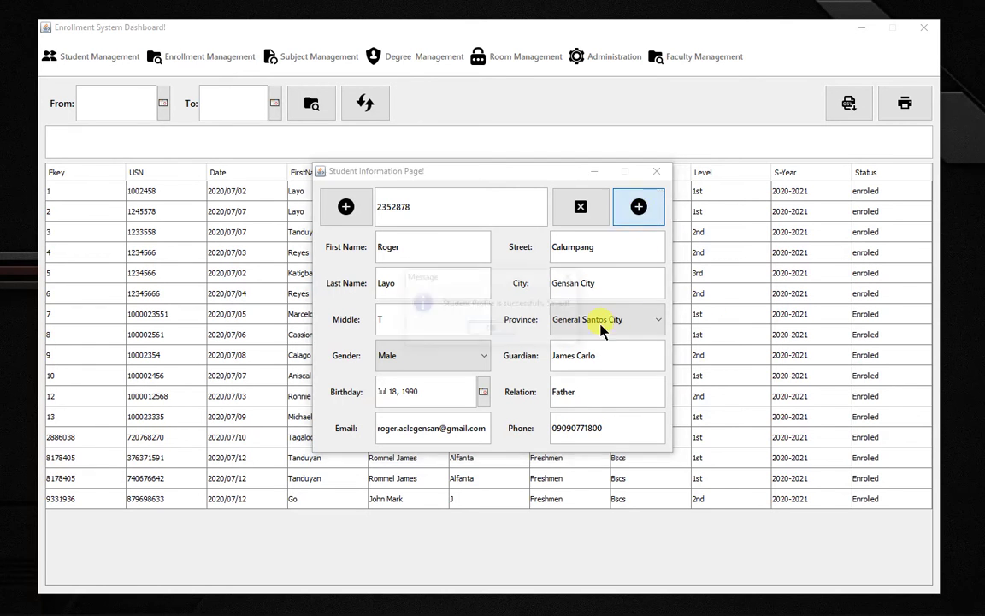
left_click(489, 331)
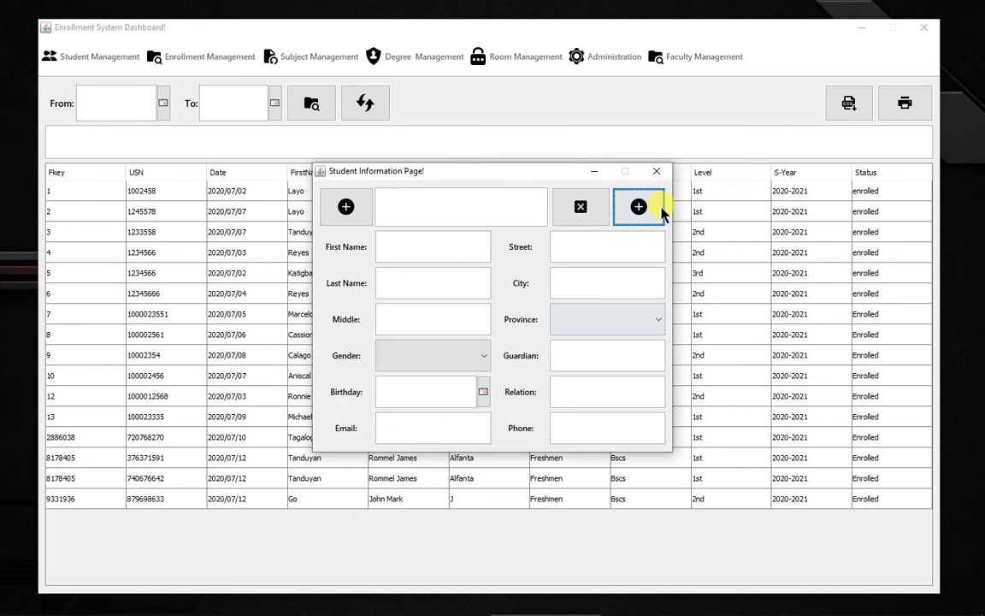
left_click(656, 171)
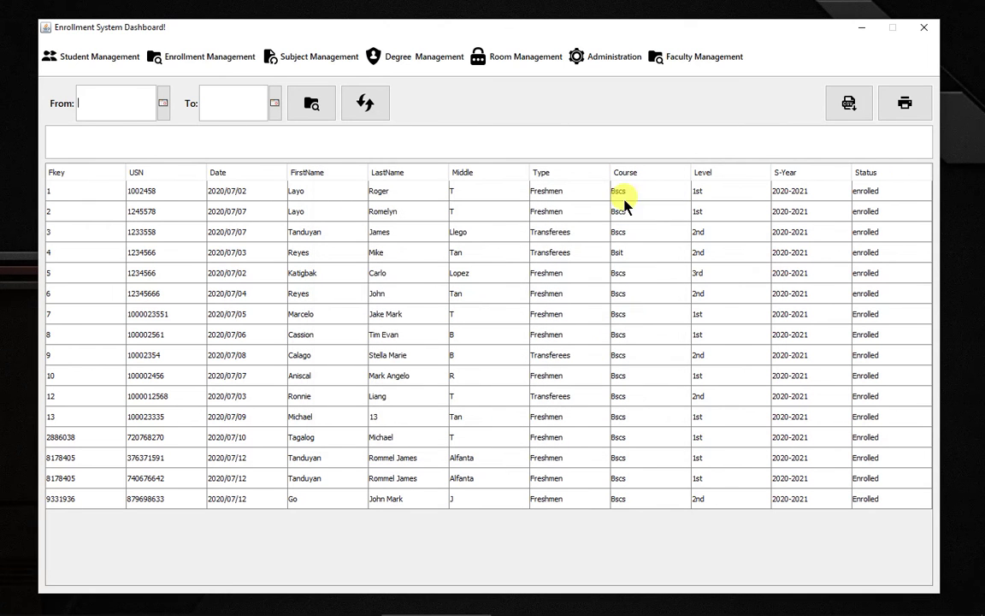
Step: Check the new student's record at the bottom of View Profile, then close it
left_click(110, 57)
left_click(103, 120)
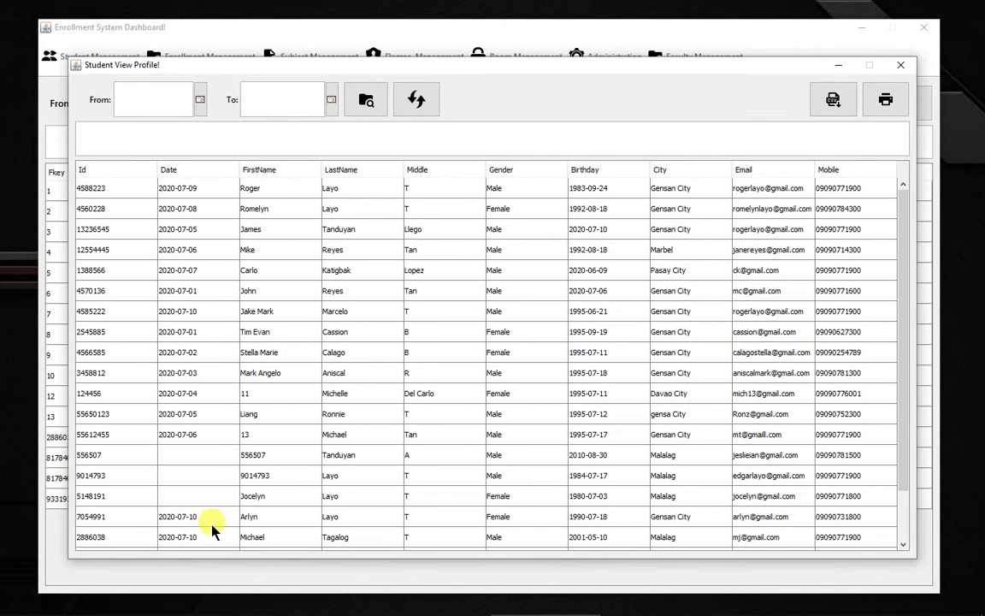
scroll(554, 248, "down", 1)
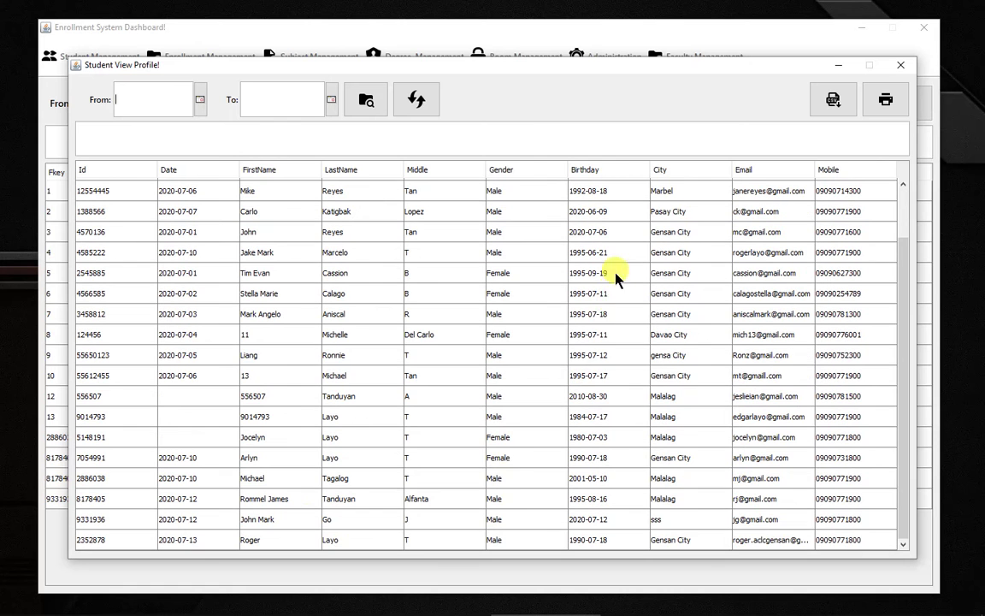
left_click(128, 540)
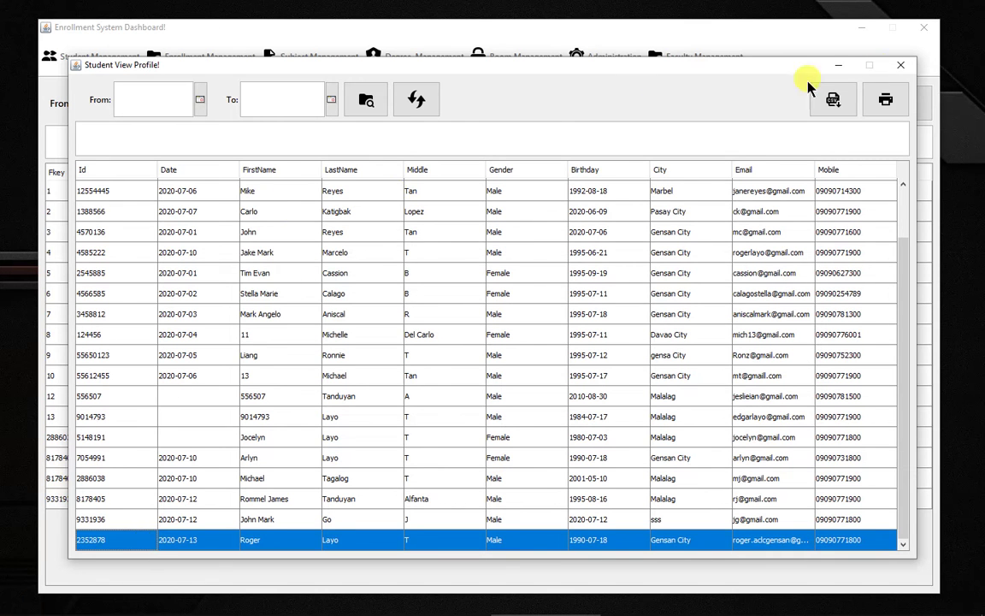
left_click(901, 65)
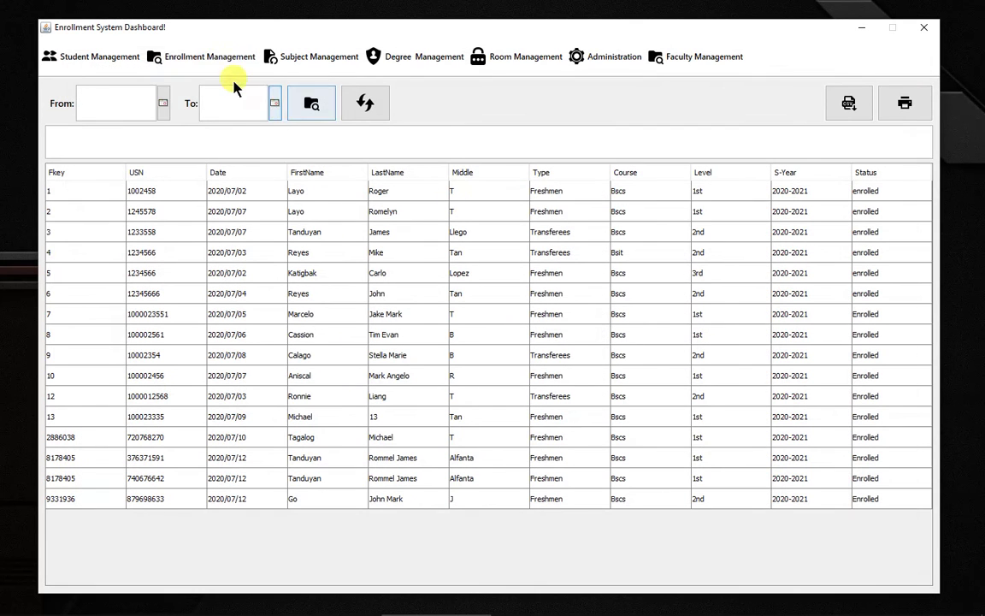
Step: Start a new enrollment for the student's profile id: Freshmen, 2nd year, school year 2020-2021
left_click(207, 59)
left_click(213, 99)
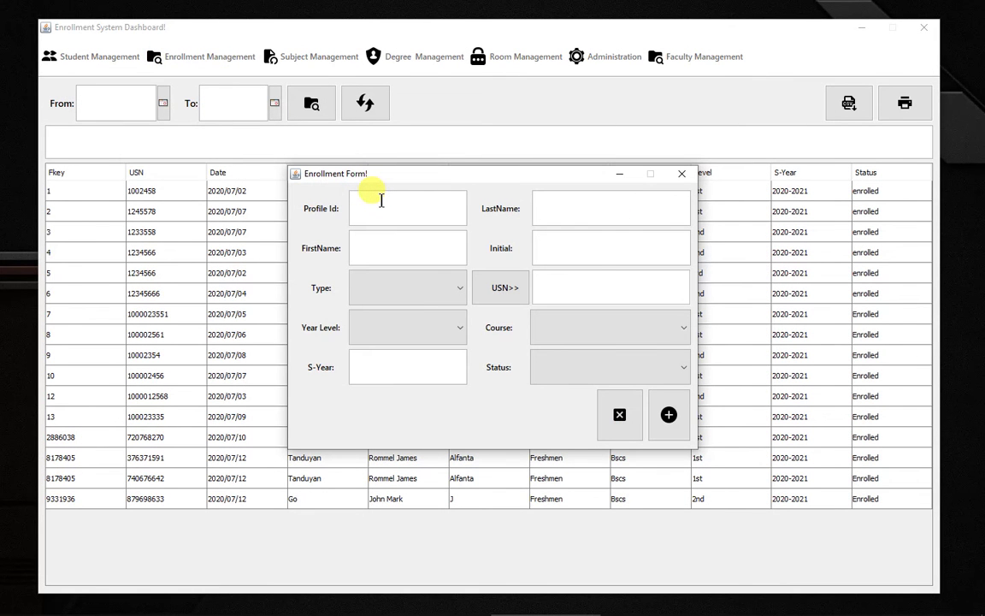
type("2352878")
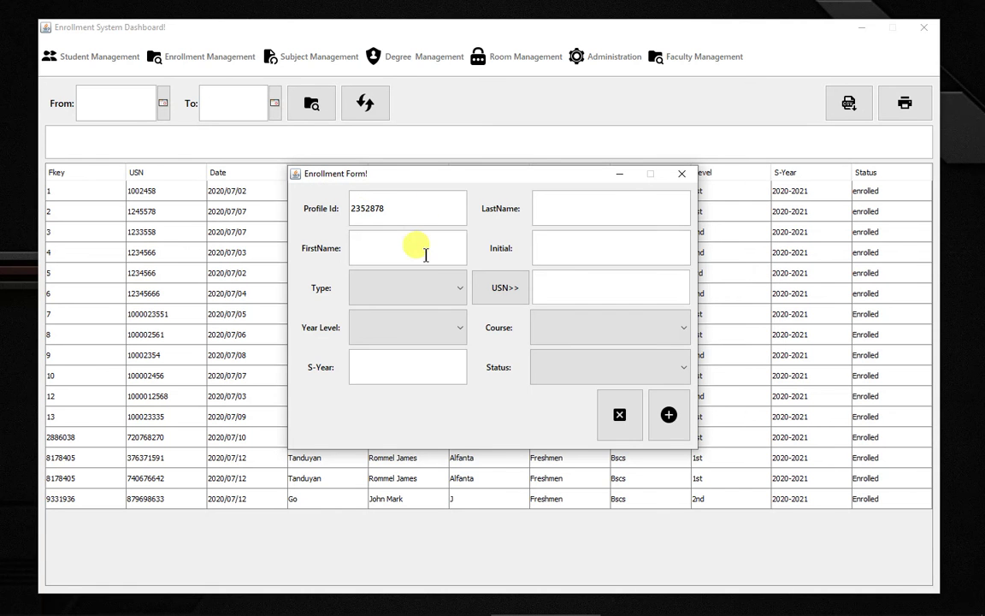
key("Return")
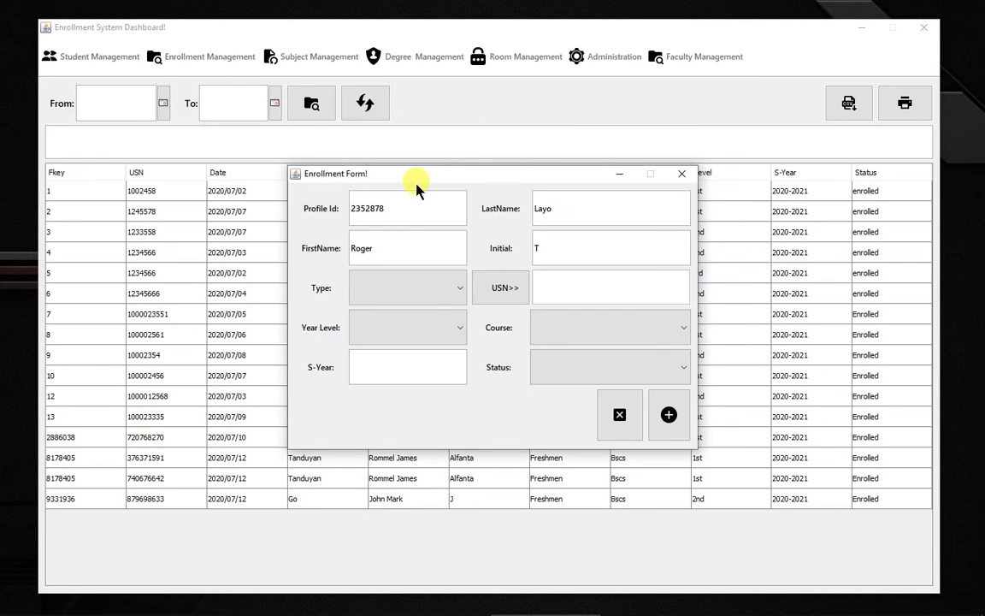
left_click(409, 284)
left_click(389, 314)
left_click(415, 334)
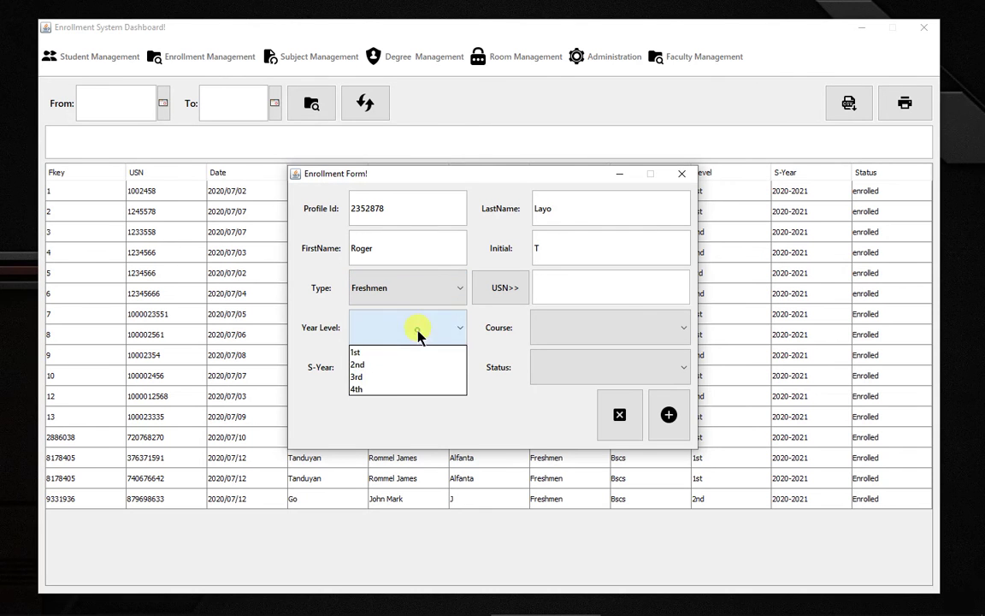
left_click(389, 366)
left_click(407, 367)
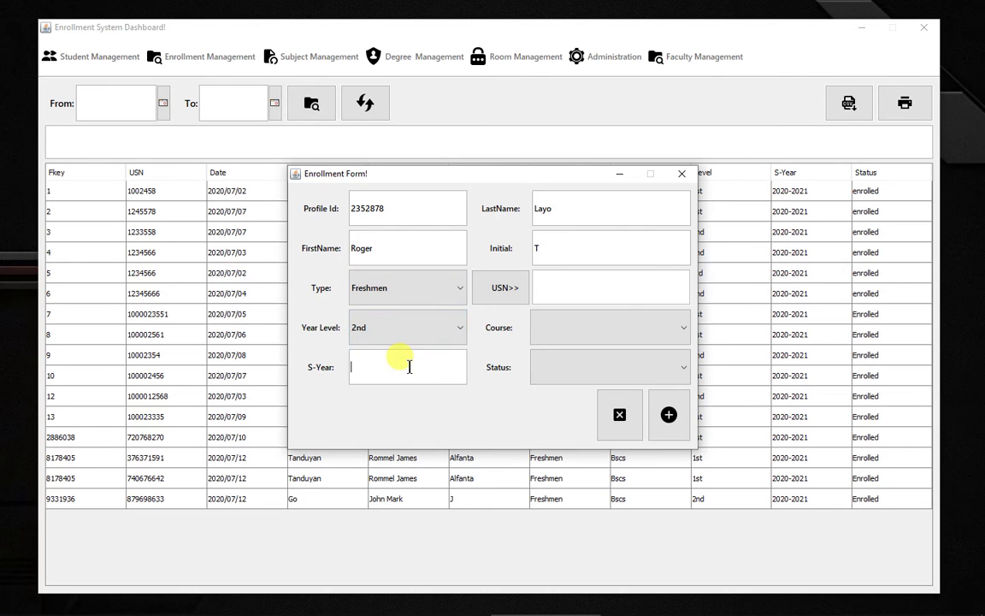
type("2020-2021")
Step: Generate the USN, set course Bscs and status Enrolled, enroll, then refresh the table
left_click(517, 296)
left_click(602, 332)
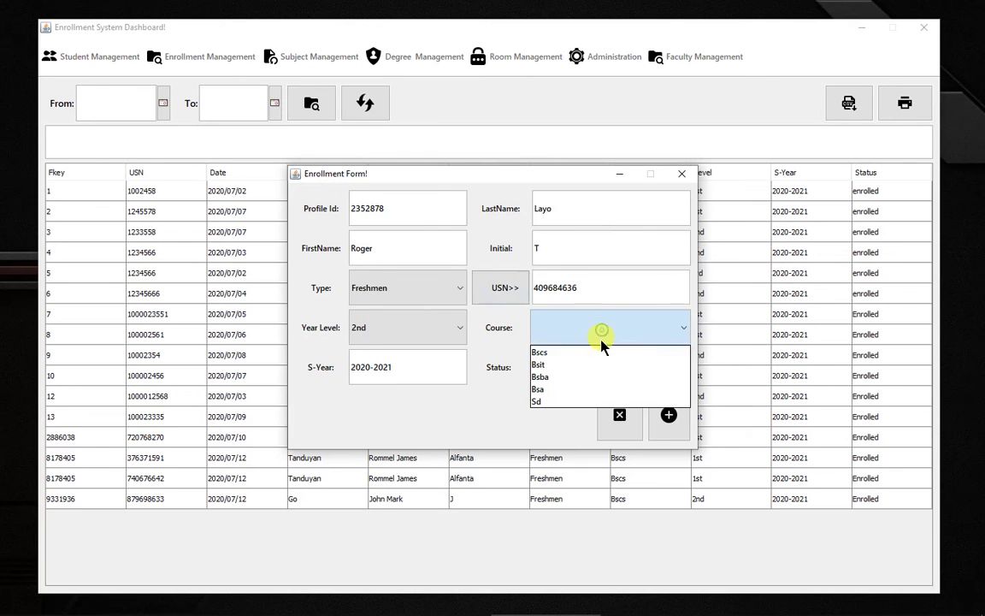
left_click(596, 351)
left_click(599, 376)
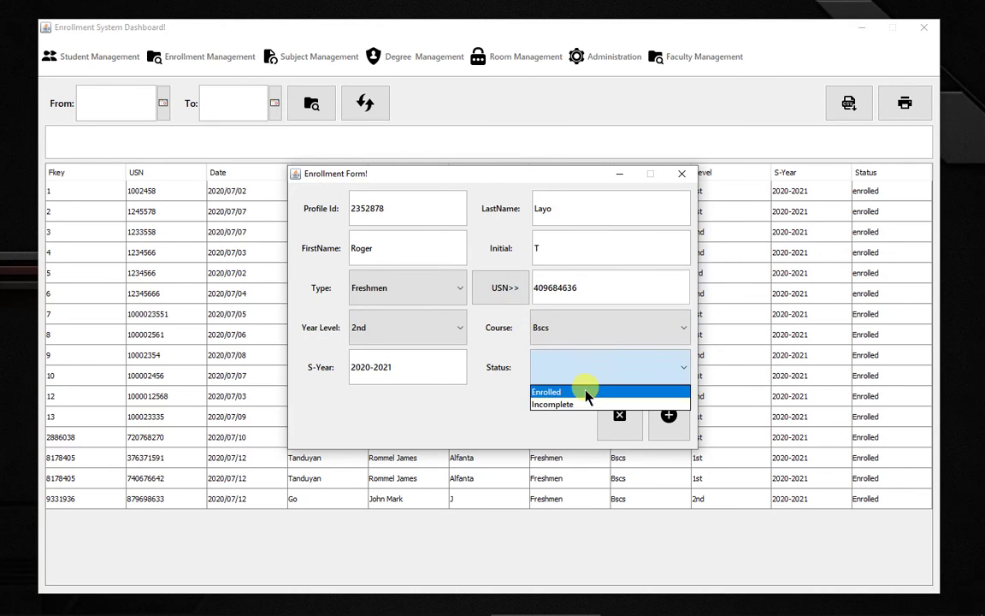
left_click(587, 395)
left_click(668, 415)
left_click(493, 331)
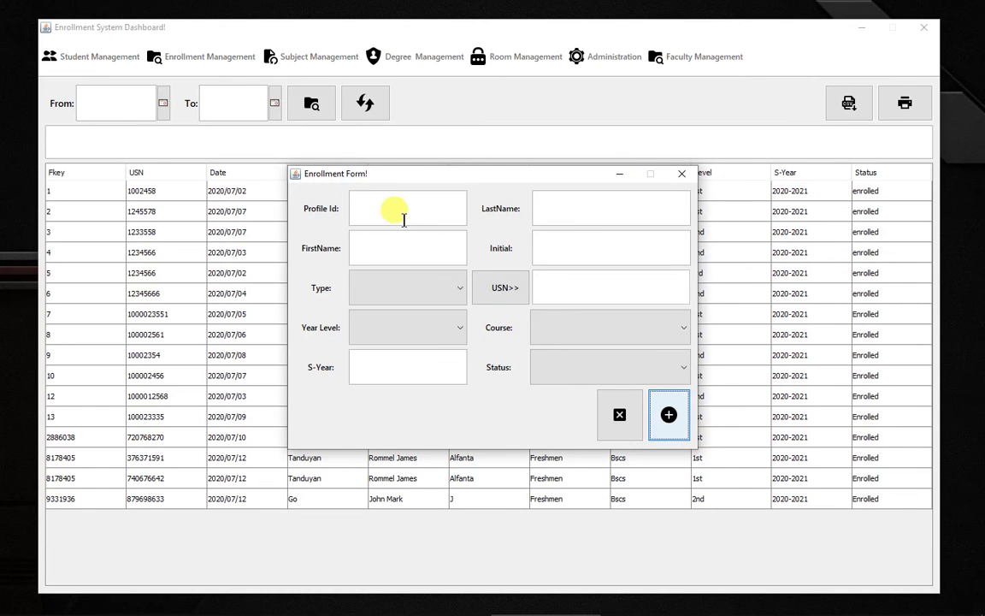
left_click(681, 174)
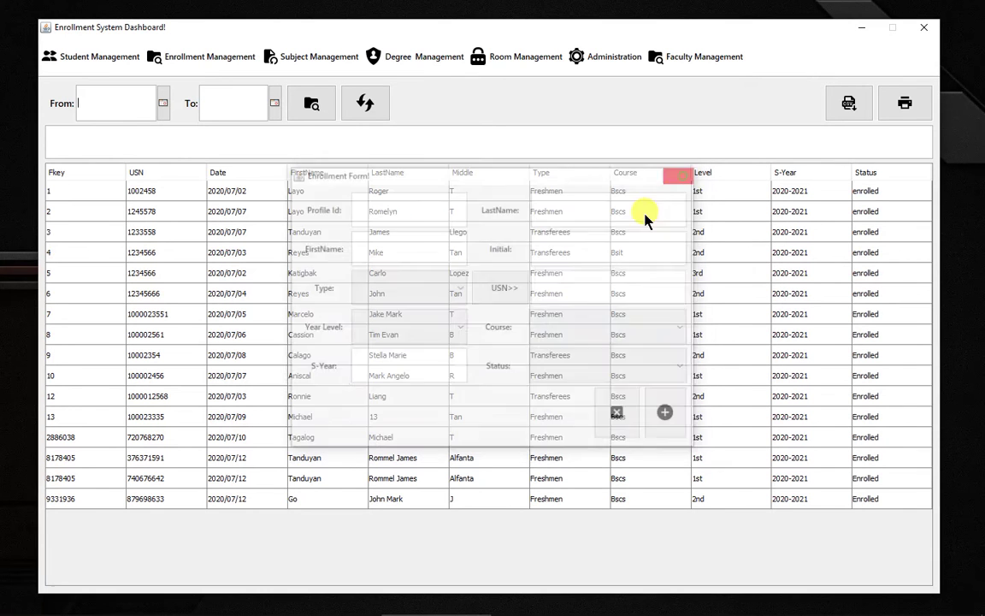
left_click(365, 103)
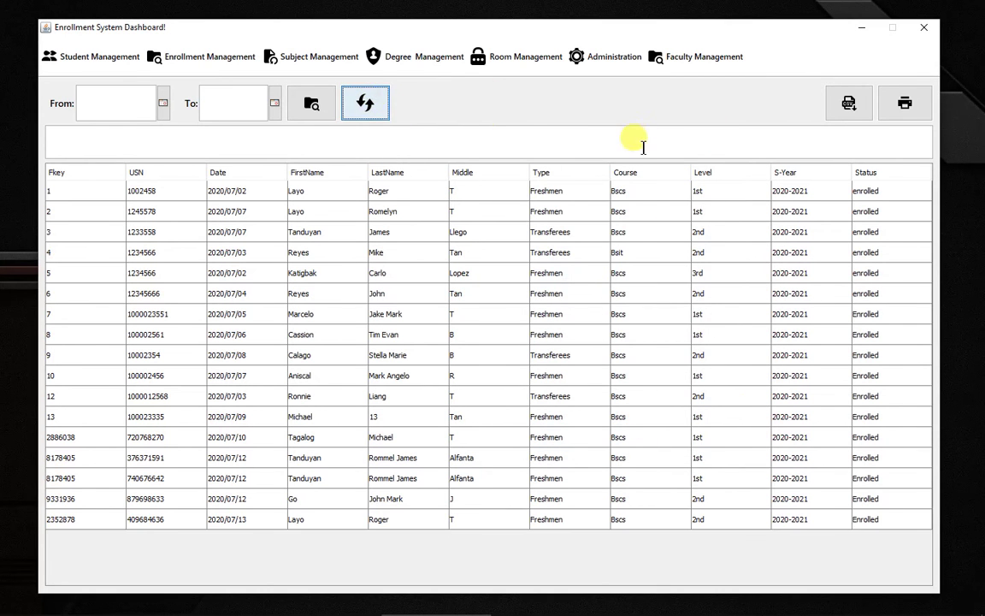
Step: Start a new enrollee for the student's profile id as Freshmen, 1st year, 2020-2021
left_click(209, 57)
left_click(208, 94)
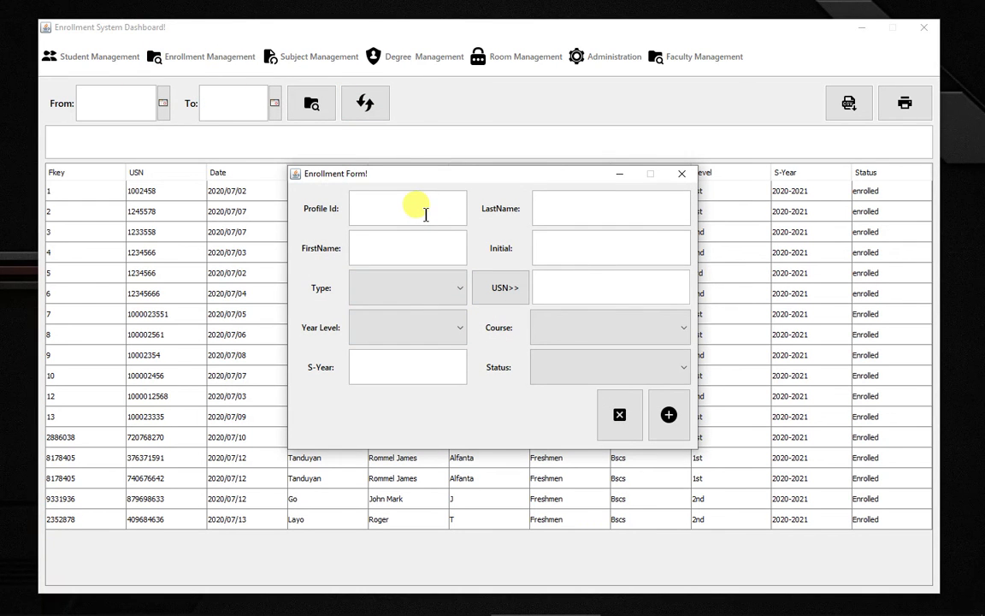
type("28")
type("2")
type("878")
key("Return")
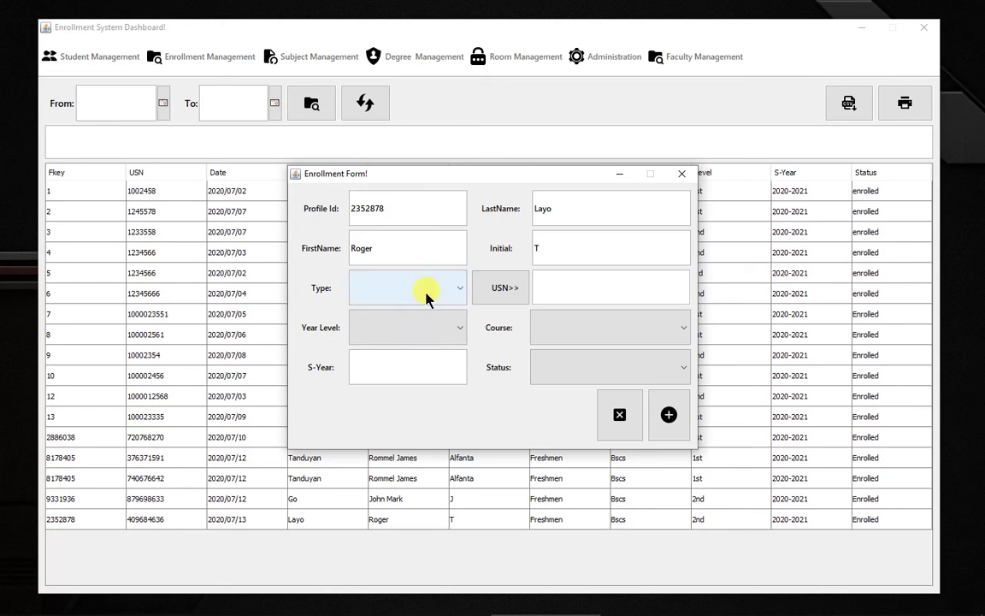
left_click(426, 292)
left_click(413, 315)
left_click(438, 333)
left_click(425, 348)
left_click(432, 362)
type("2020-20")
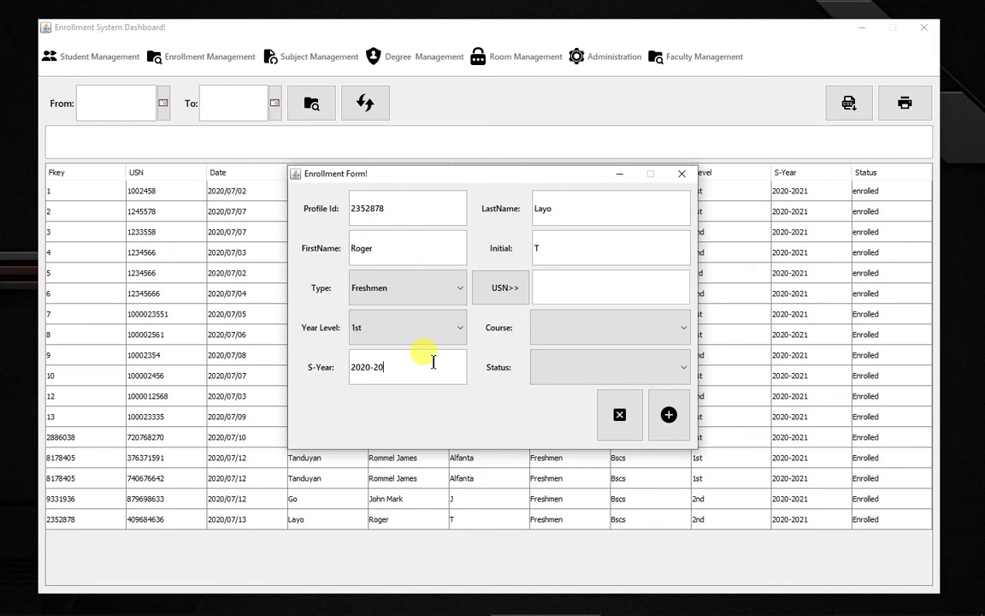
type("21")
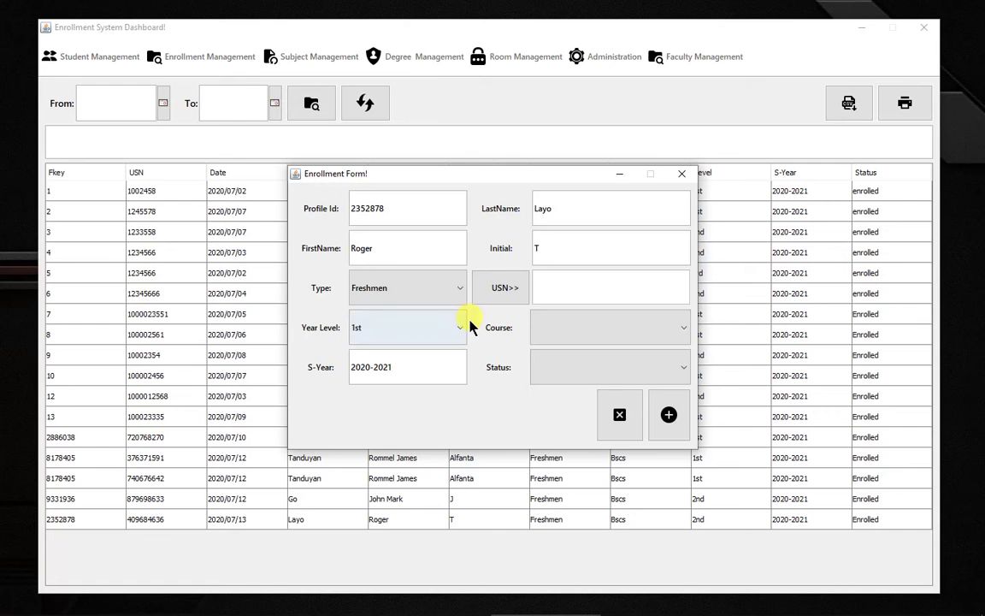
Step: Submit with course Bscs and status Enrolled, accept the already-enrolled rejection, then open a new room form
left_click(504, 284)
left_click(567, 327)
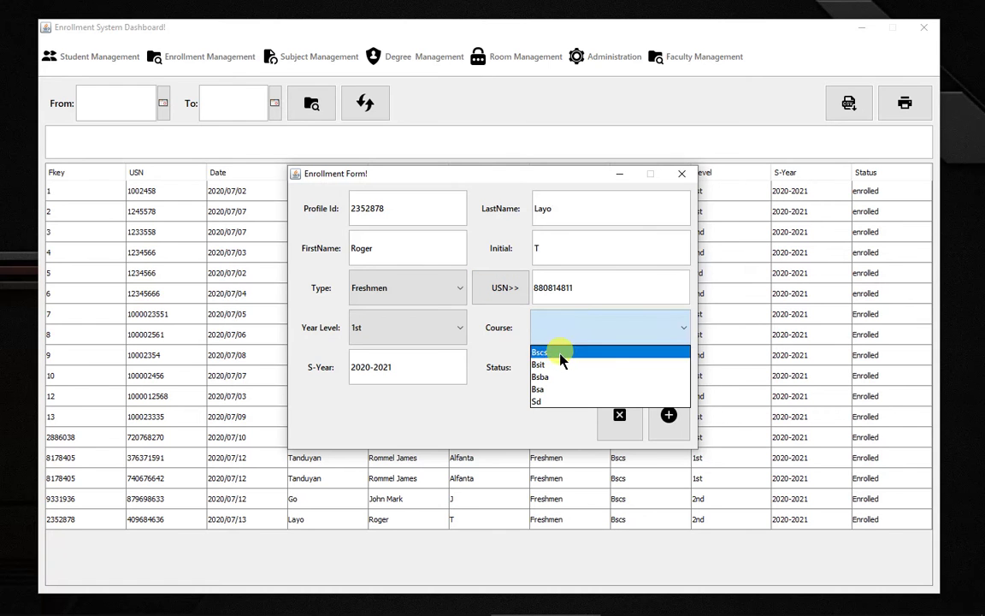
left_click(560, 347)
left_click(564, 367)
left_click(565, 392)
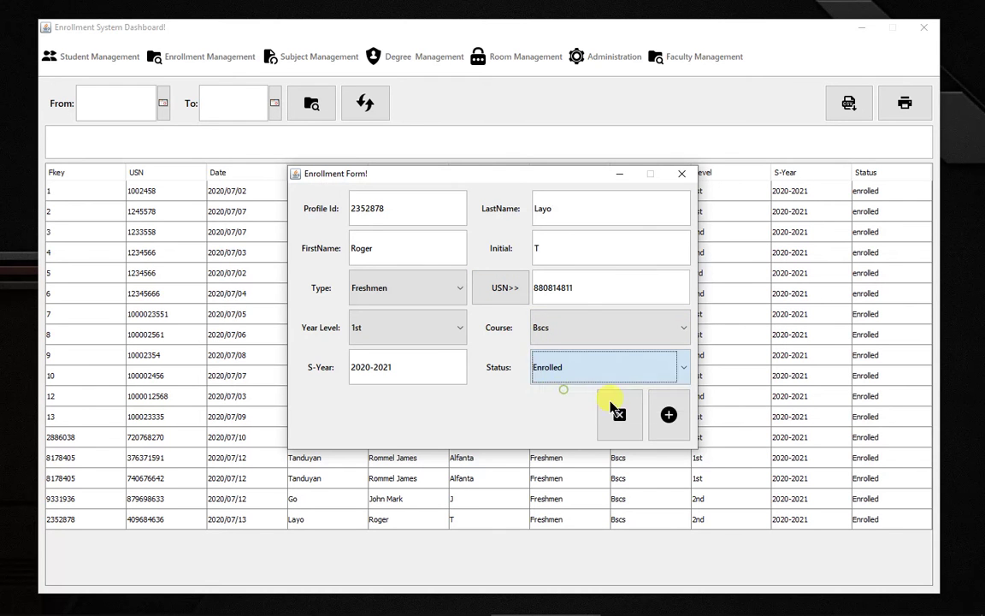
left_click(669, 415)
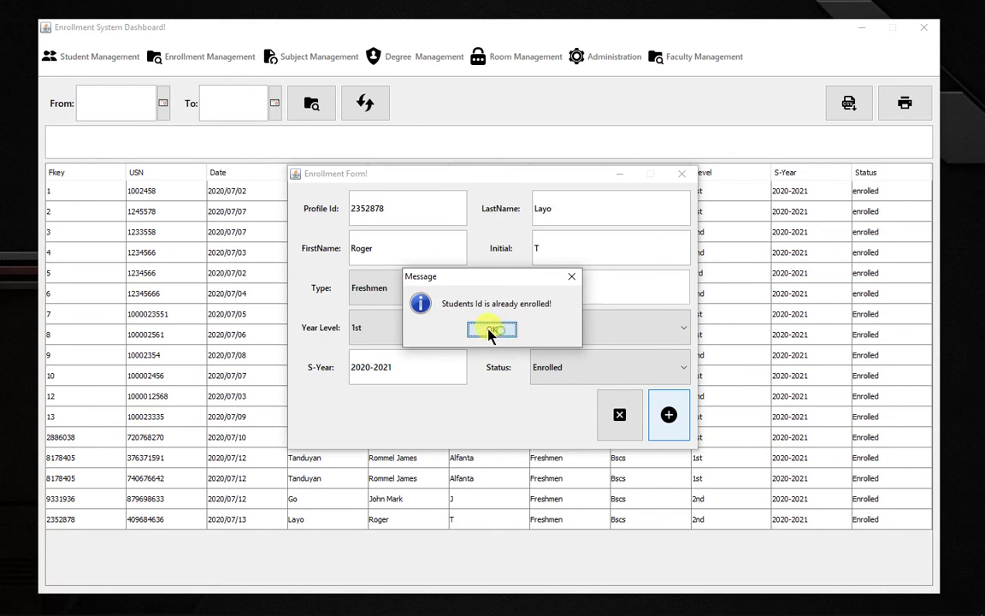
left_click(490, 333)
left_click(606, 413)
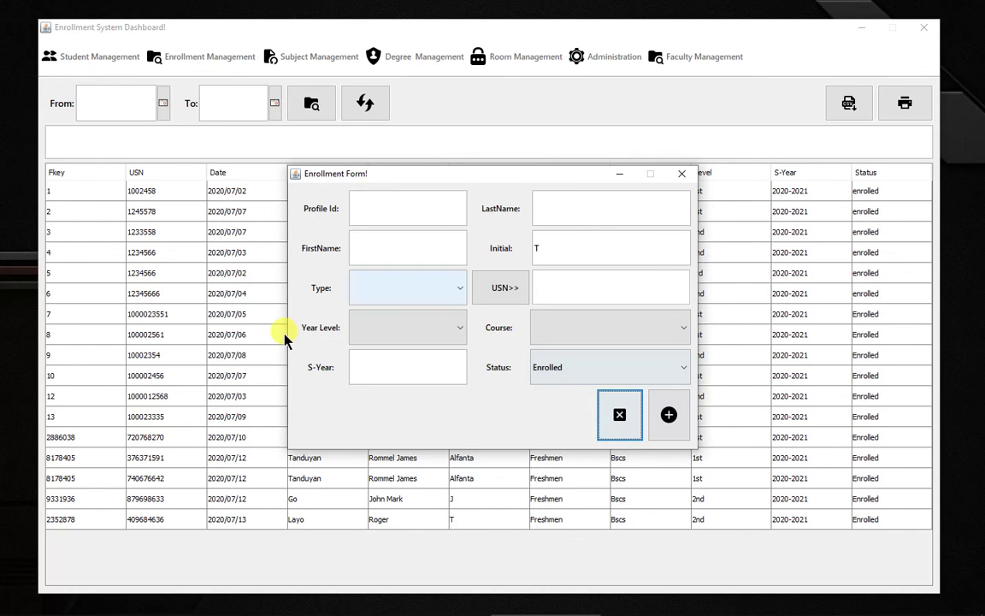
left_click(683, 175)
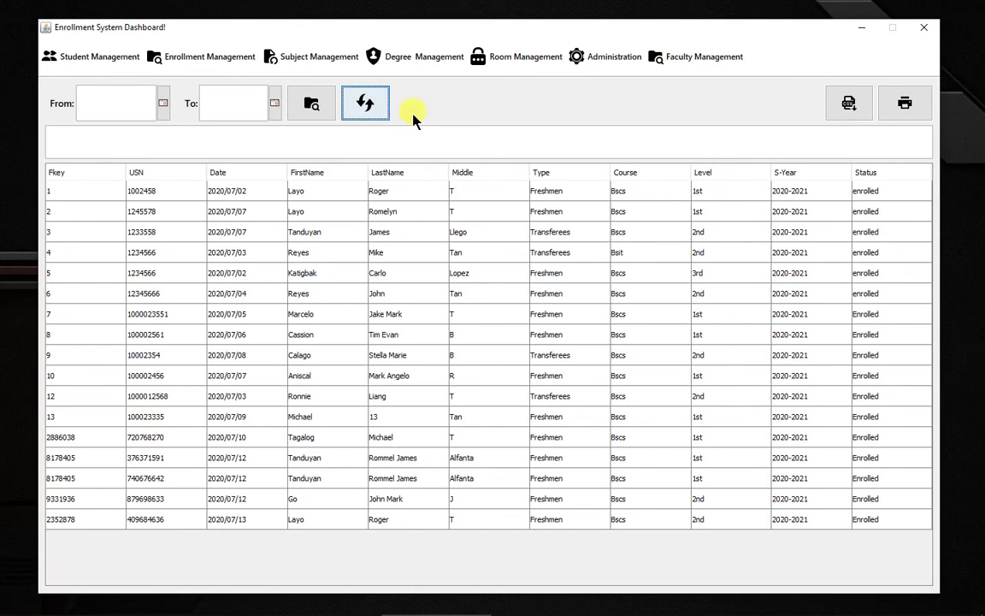
left_click(505, 53)
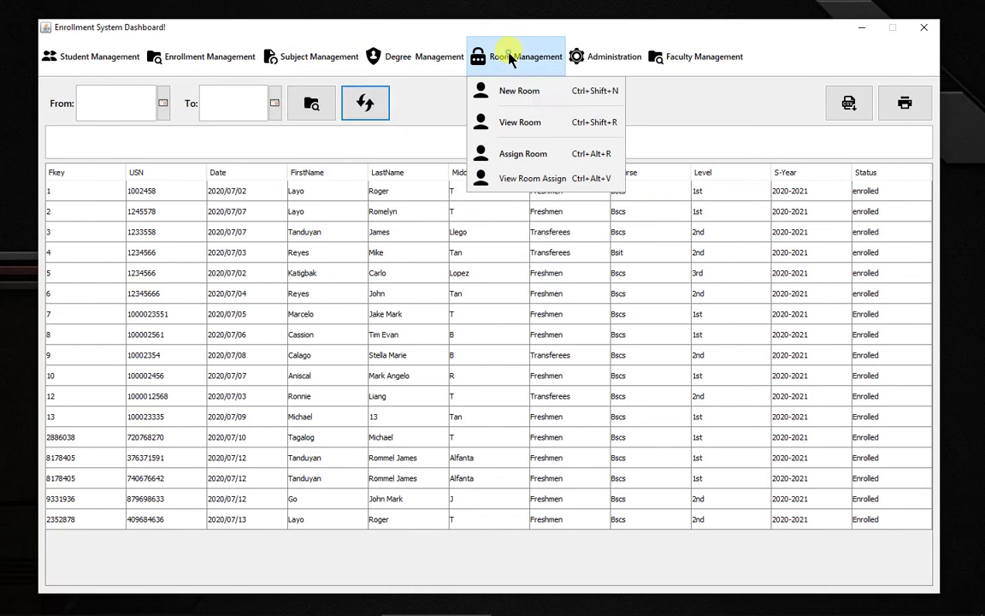
left_click(536, 97)
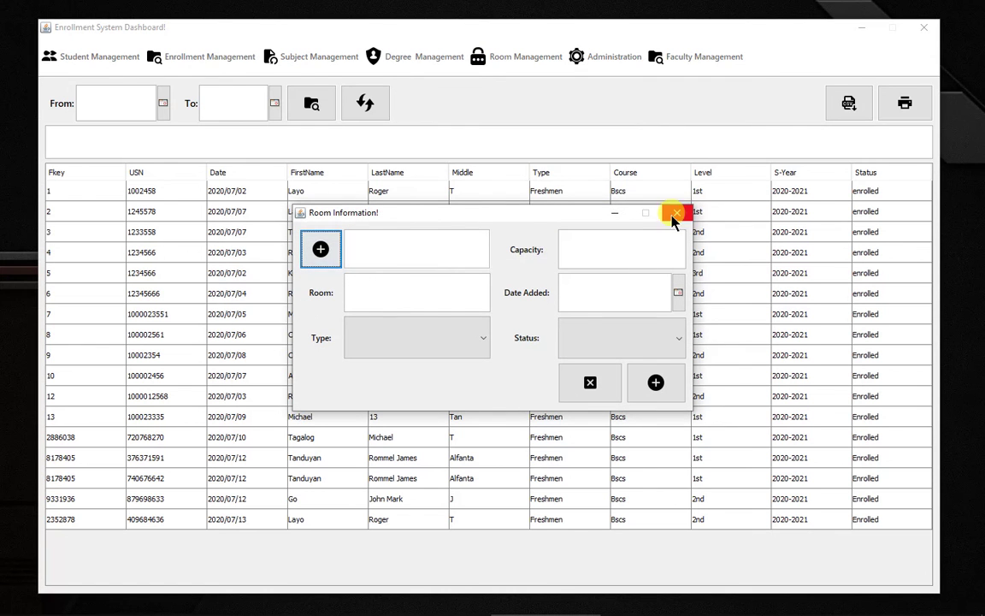
Step: Generate a room id and enter room CL-1000, type Aircondition, capacity 30
left_click(335, 249)
left_click(374, 288)
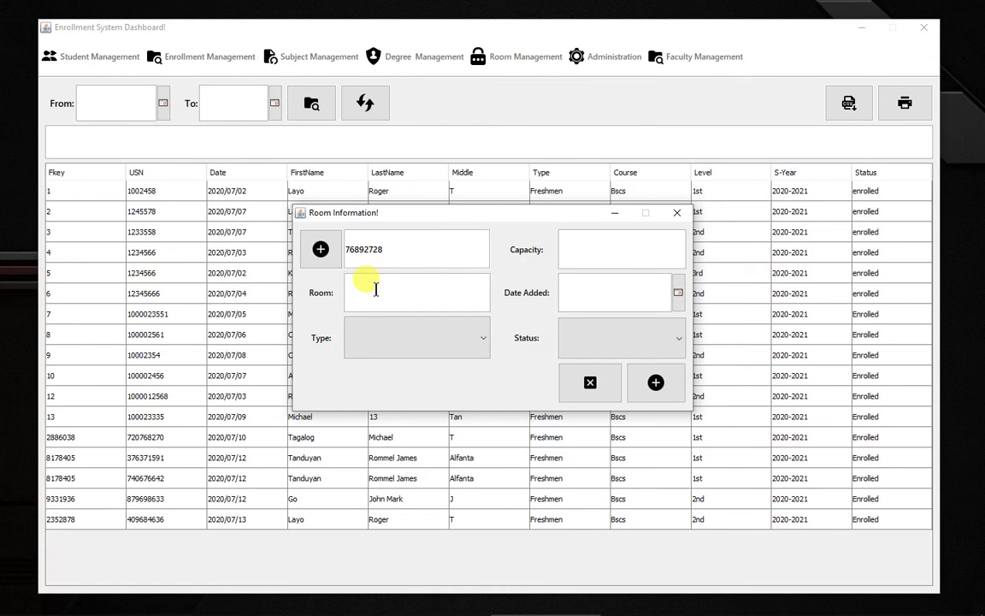
type("CL")
type("-1000")
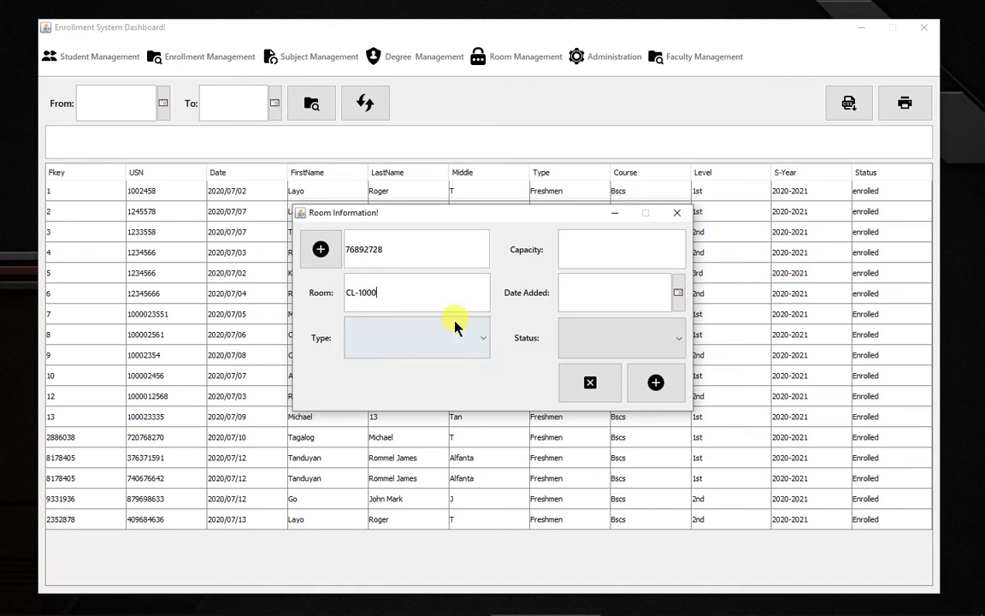
left_click(455, 327)
left_click(411, 365)
left_click(607, 254)
type("30")
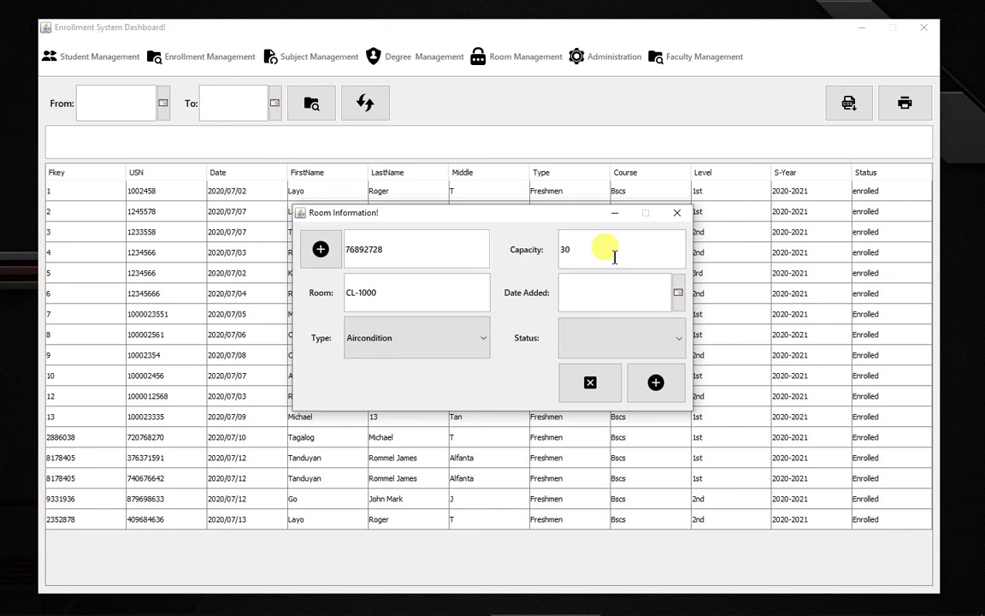
Step: Set date added 2020-07-13 and status Active, save the room, and close the form
left_click(678, 293)
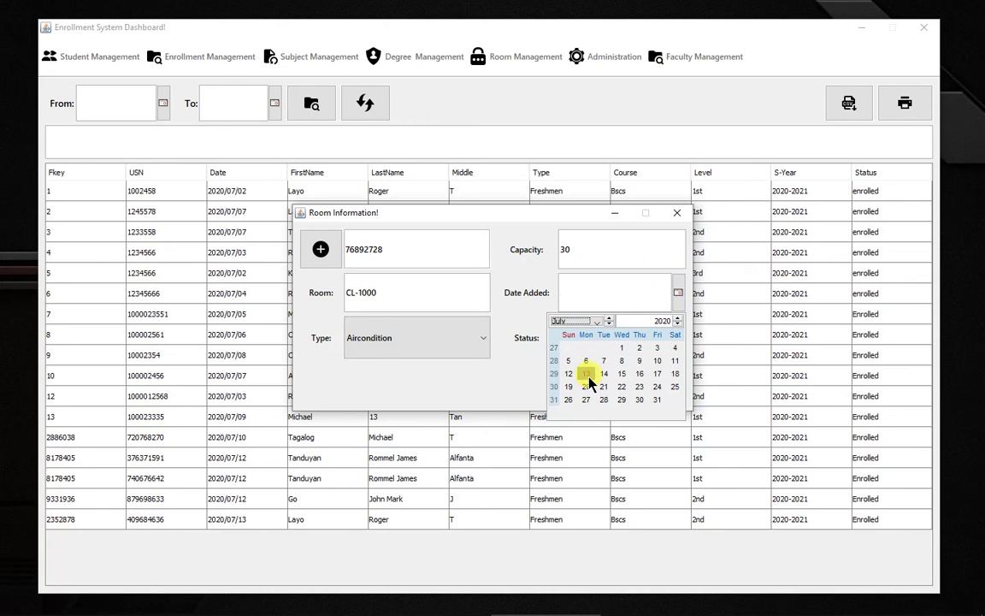
left_click(589, 382)
left_click(639, 344)
left_click(617, 363)
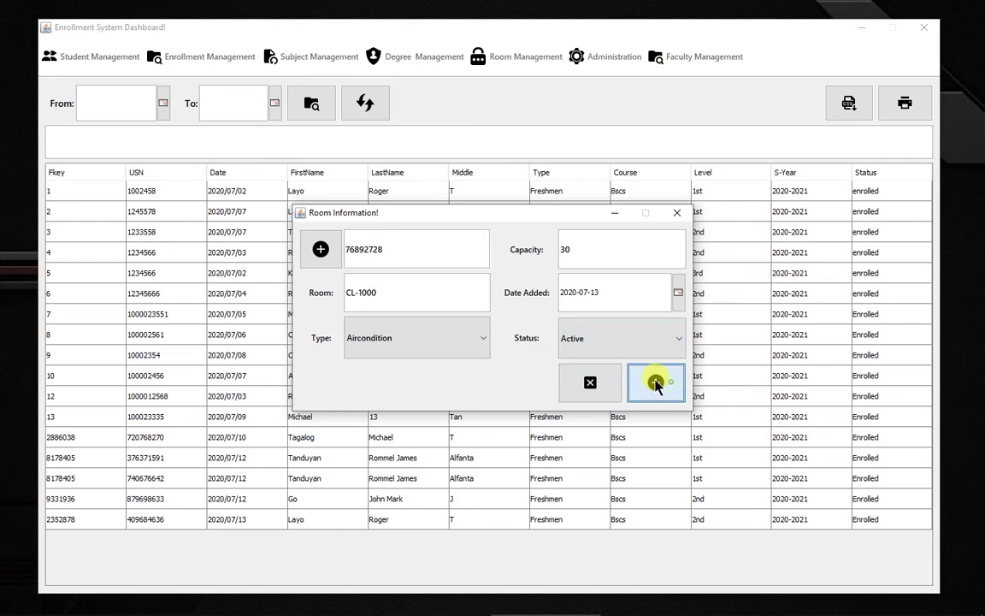
left_click(656, 384)
left_click(499, 334)
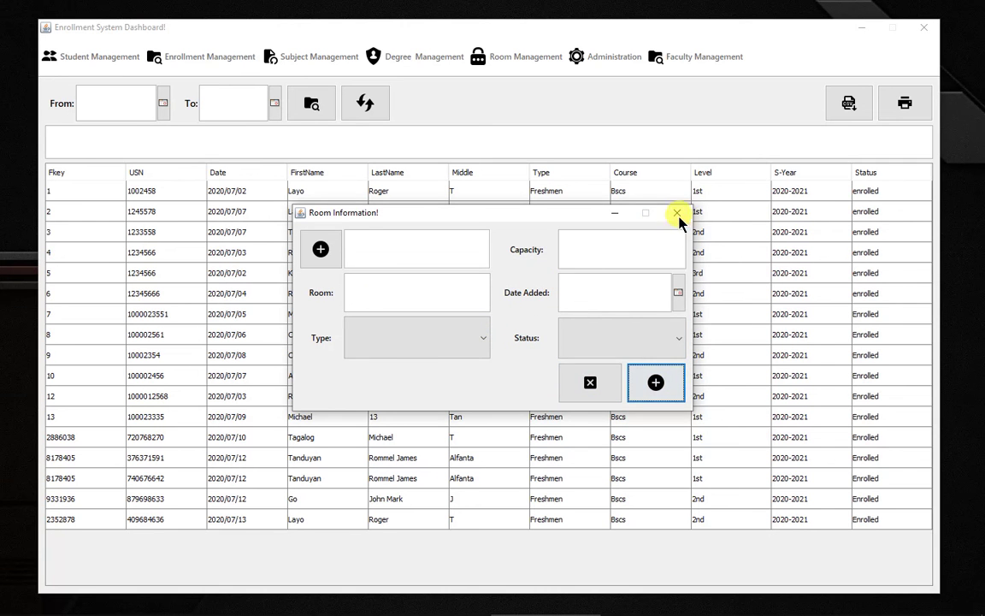
left_click(677, 213)
left_click(498, 62)
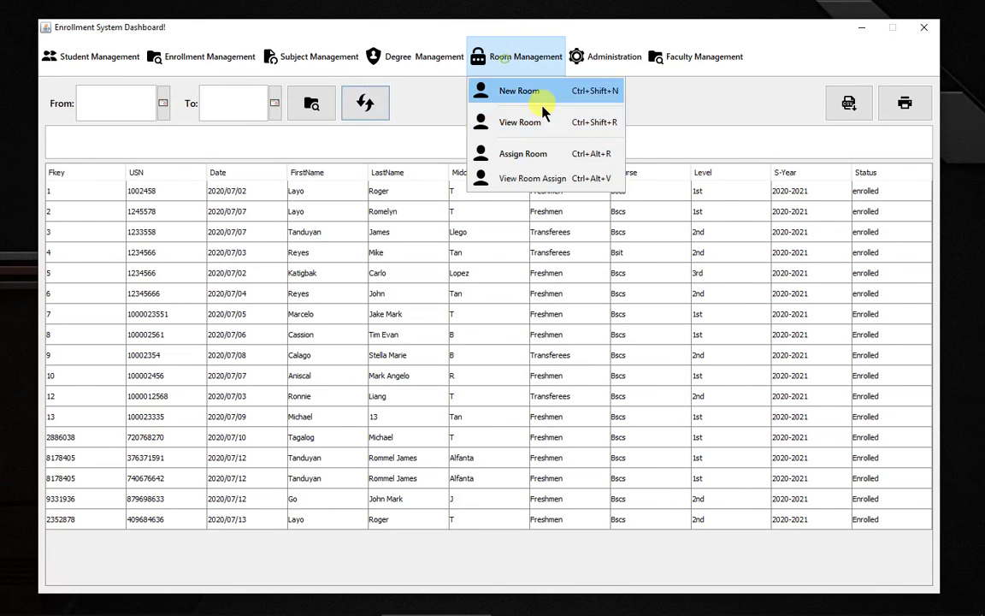
left_click(545, 157)
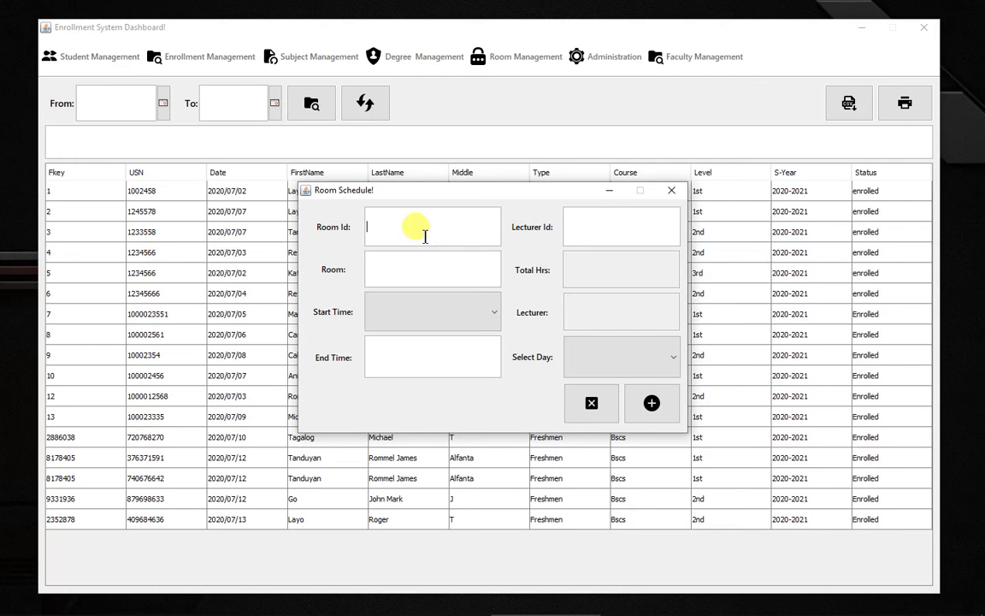
left_click(671, 190)
left_click(520, 60)
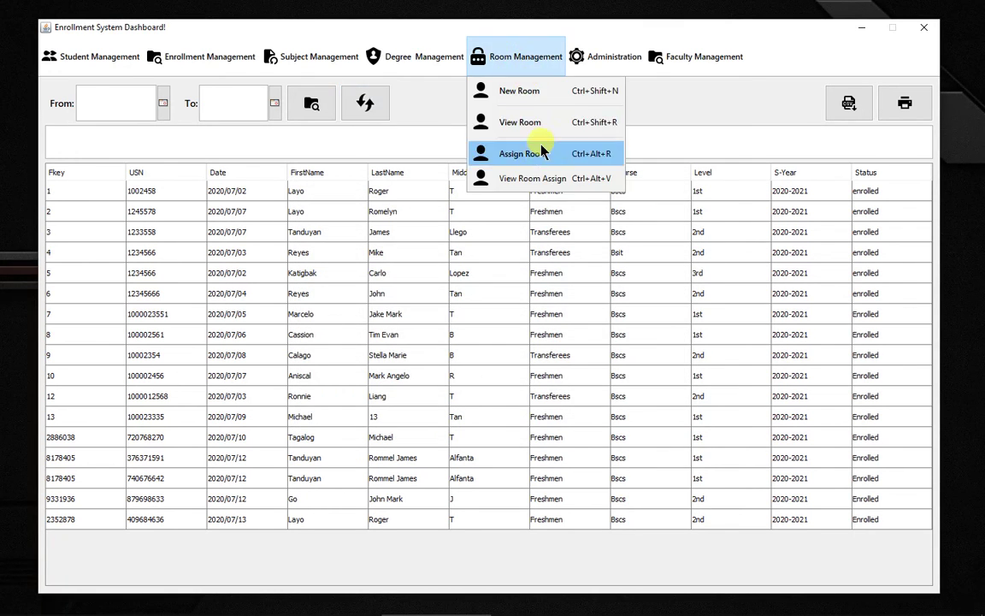
left_click(534, 126)
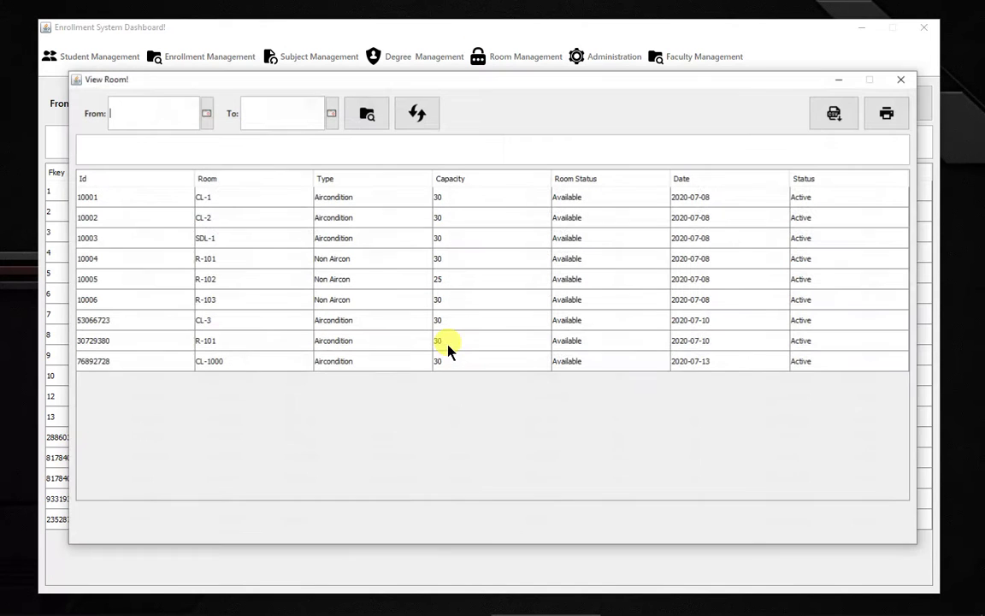
left_click(100, 364)
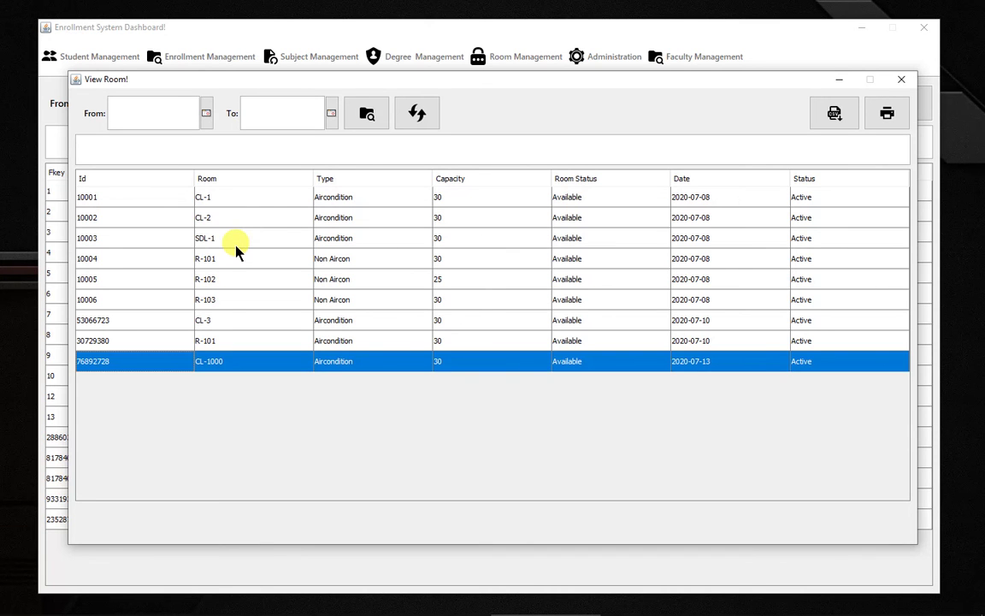
left_click(901, 78)
left_click(526, 62)
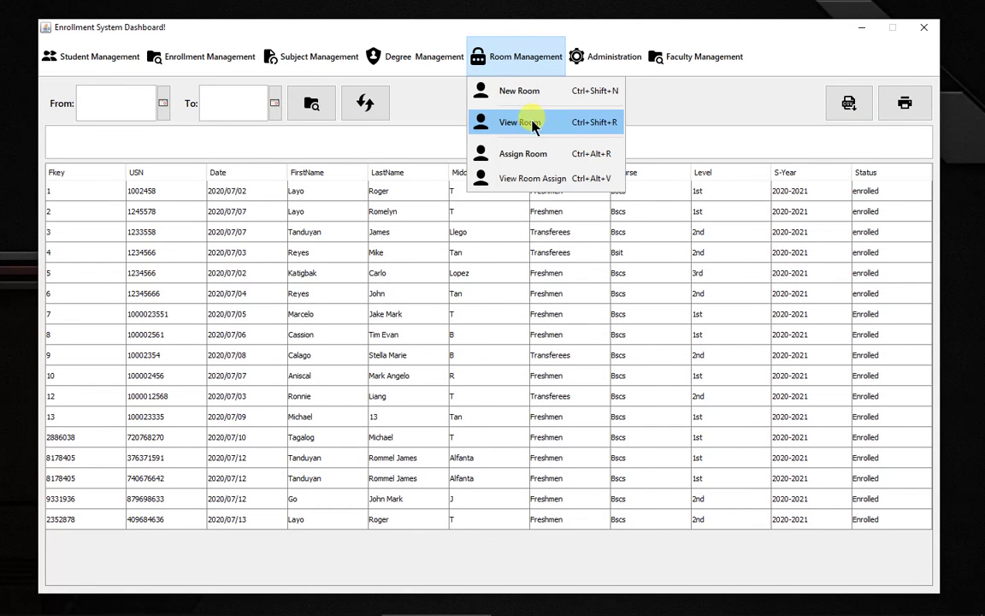
Step: Look up room id 26892728 in Room Schedule, dismiss the not-found message, and close it
left_click(526, 154)
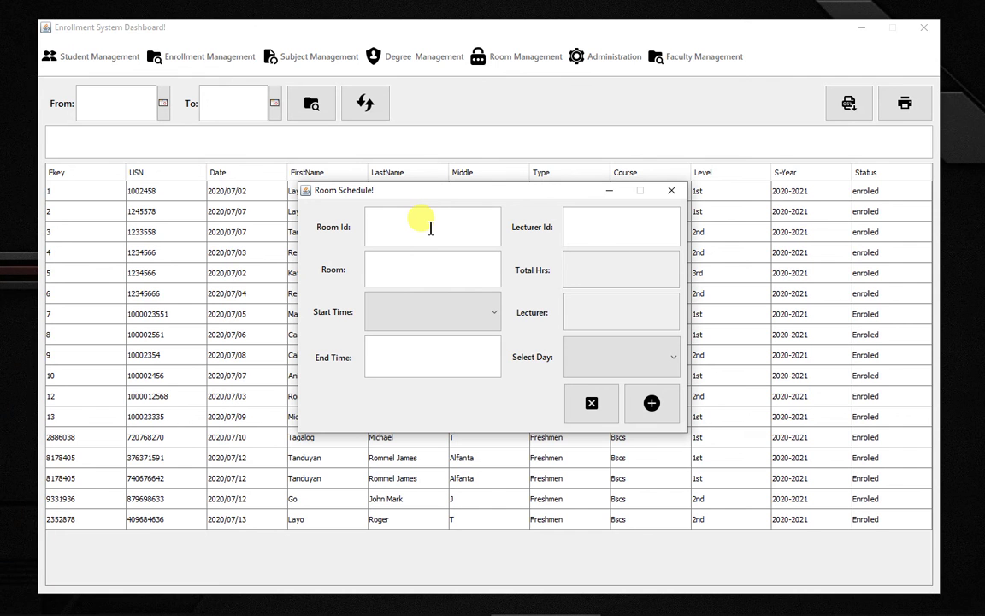
type("26892728")
key("Return")
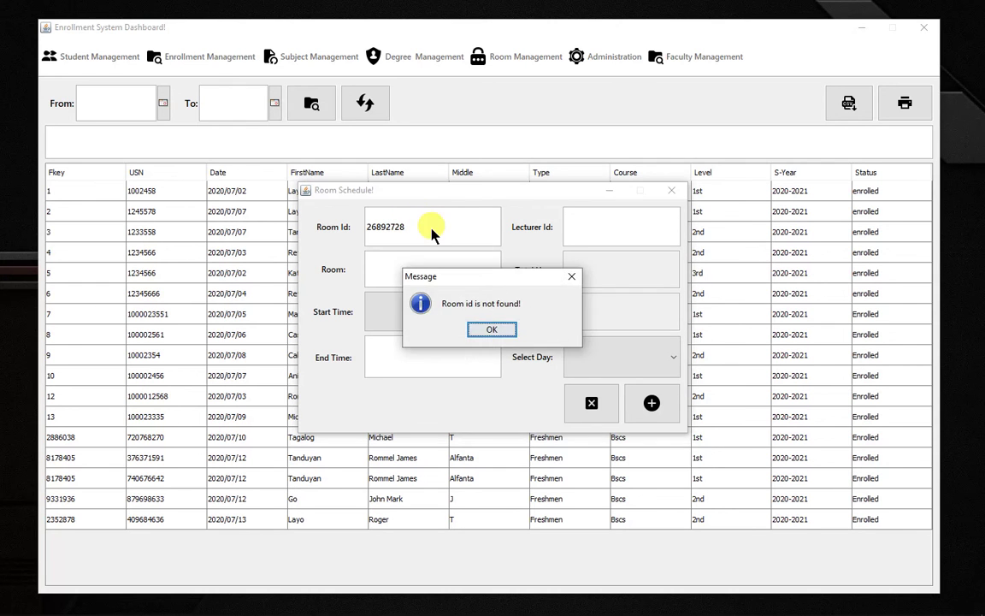
left_click(493, 330)
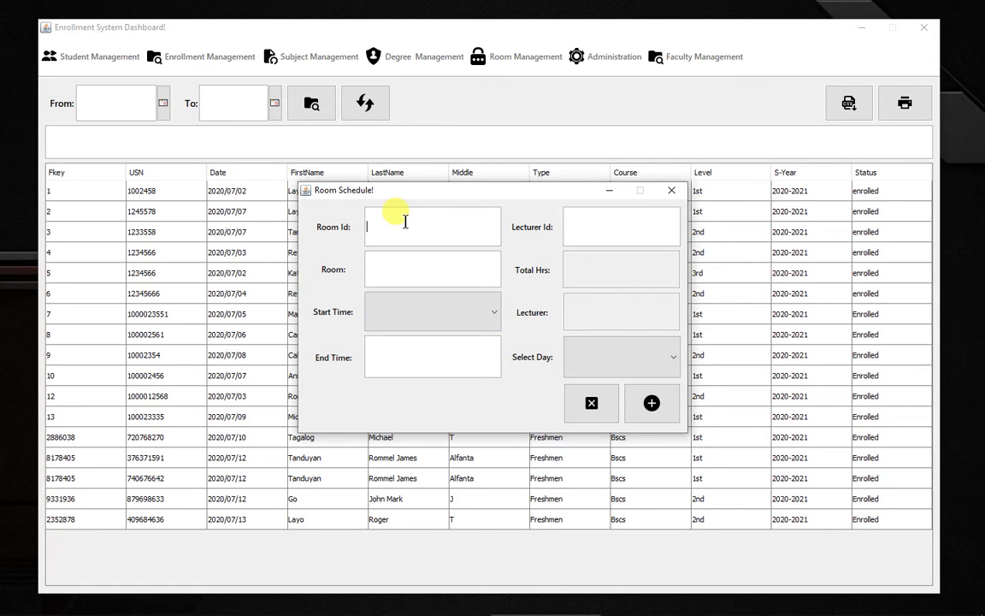
type("CL")
key("BackSpace")
left_click(644, 191)
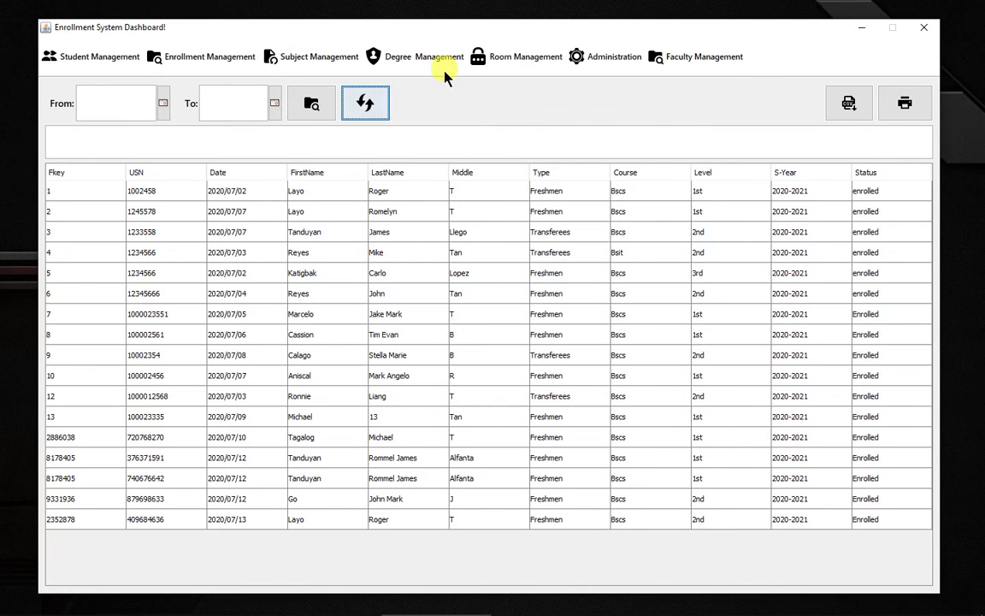
Step: Check that CL-1000 appears in the View Room list, then close it
left_click(503, 56)
left_click(540, 122)
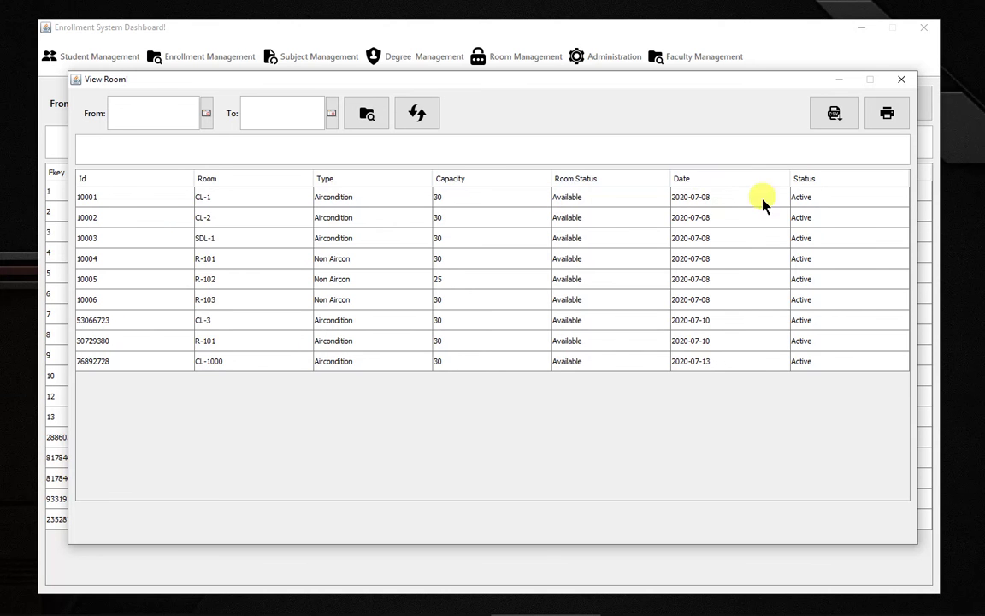
left_click(902, 78)
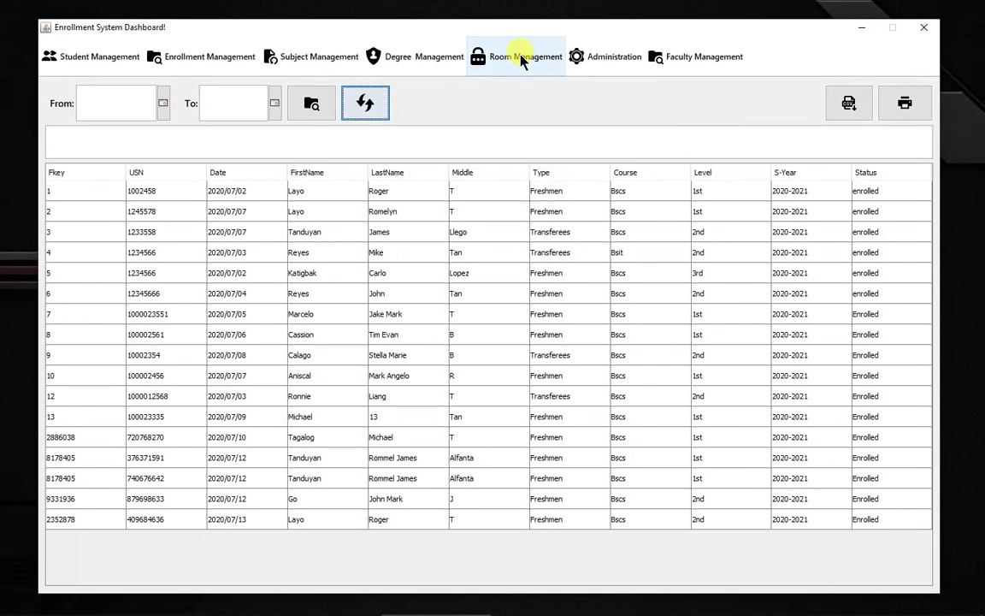
left_click(522, 60)
Step: Schedule room 10001 at 8:00 AM on Monday with lecturer id 10002
left_click(526, 154)
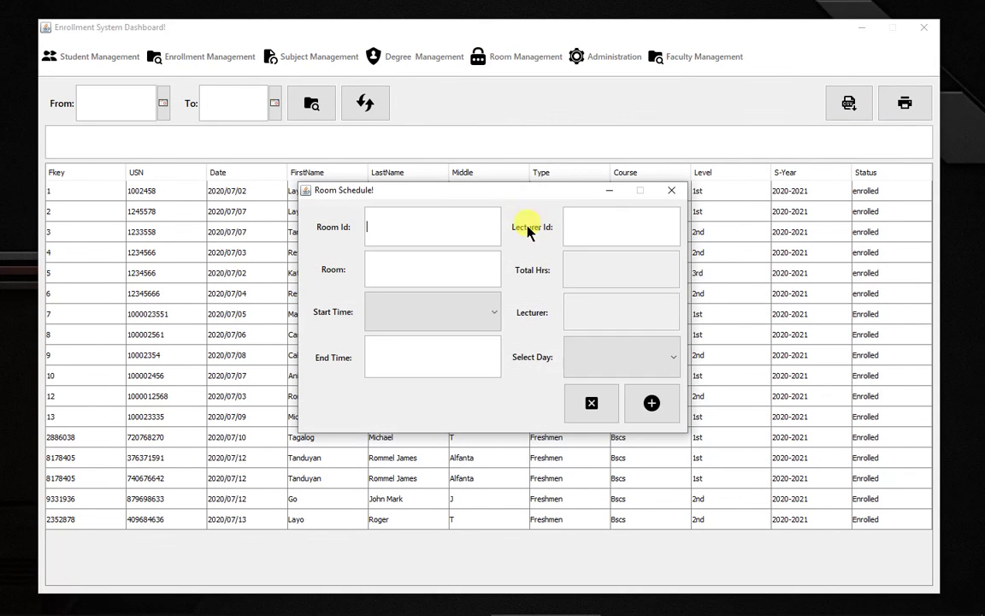
type("10001")
left_click(440, 317)
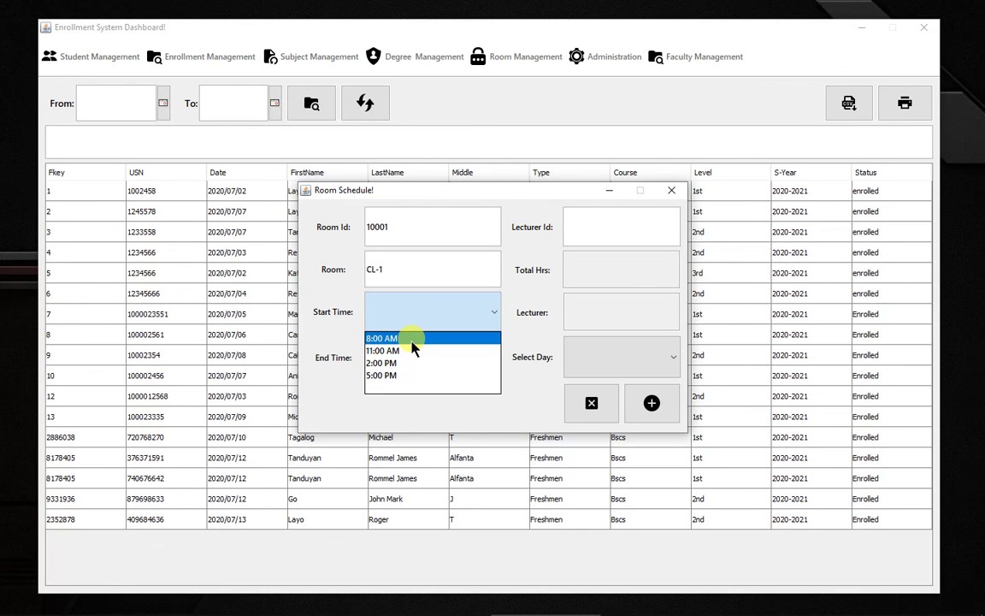
left_click(411, 339)
left_click(596, 227)
type("1")
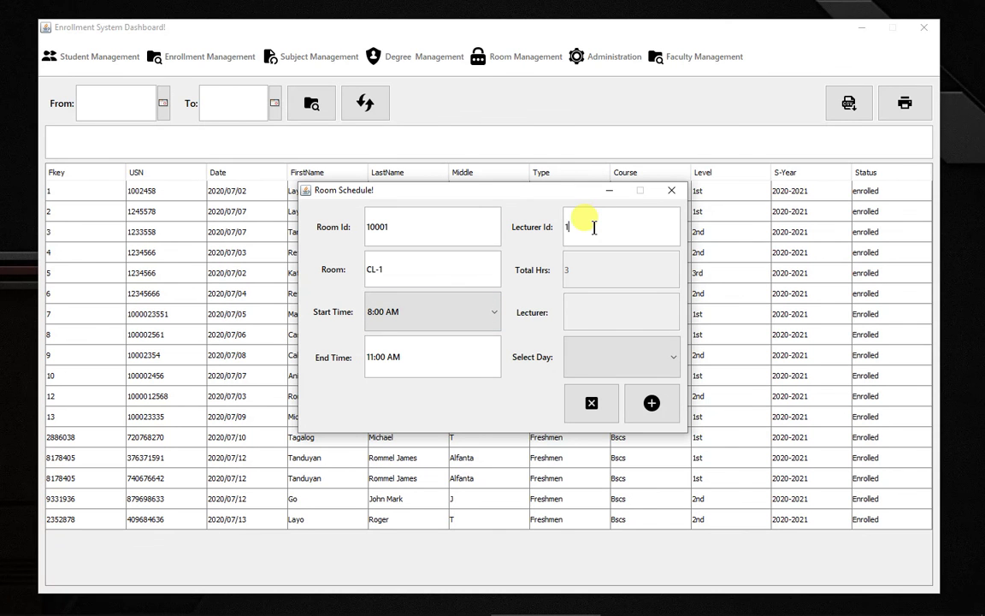
type("0002")
key("Return")
left_click(638, 351)
left_click(628, 385)
left_click(652, 405)
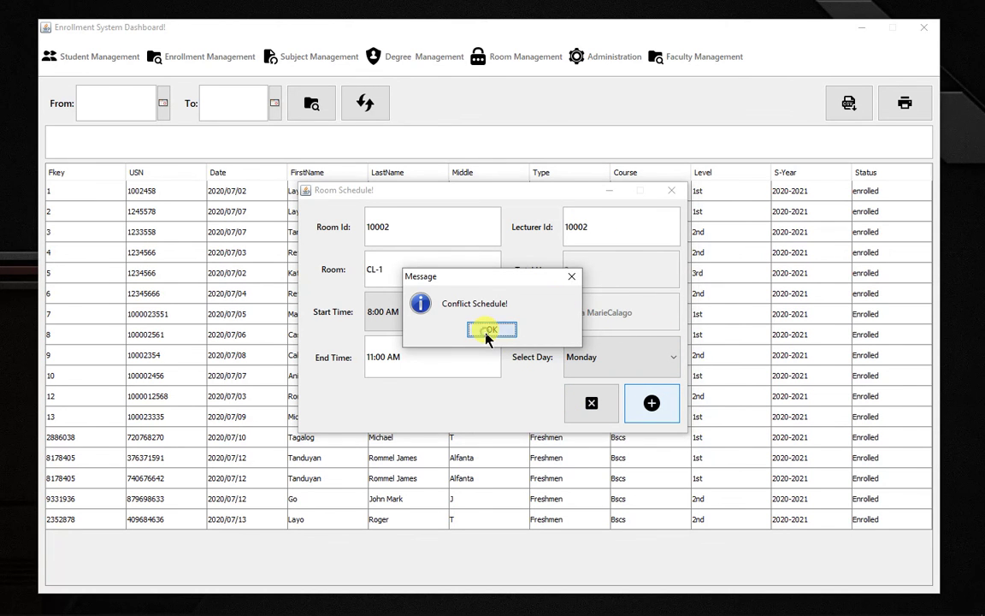
Step: Dismiss the conflict message and review the existing room assignments in View Room Assign
left_click(490, 331)
left_click(671, 191)
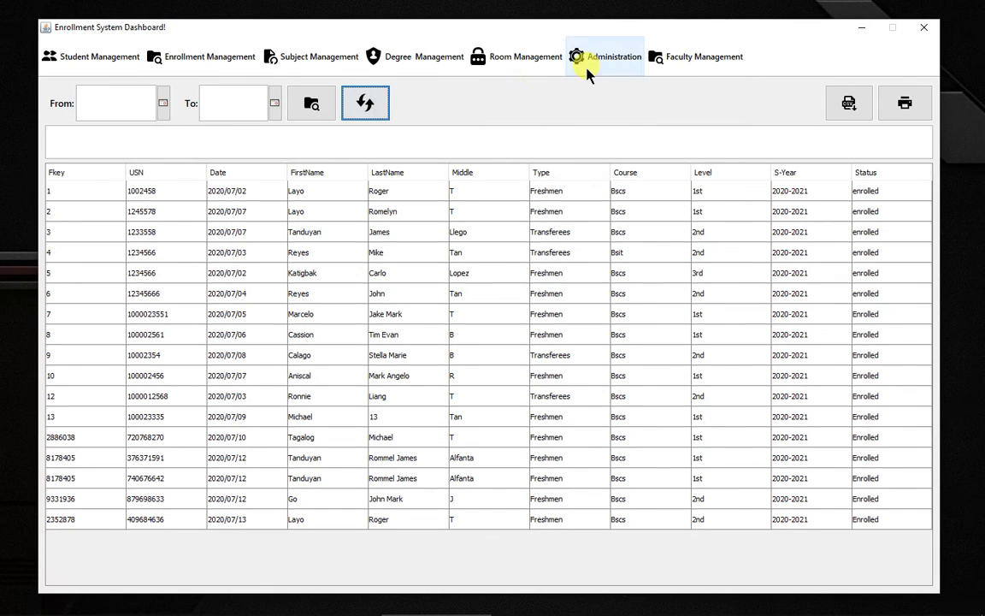
left_click(524, 59)
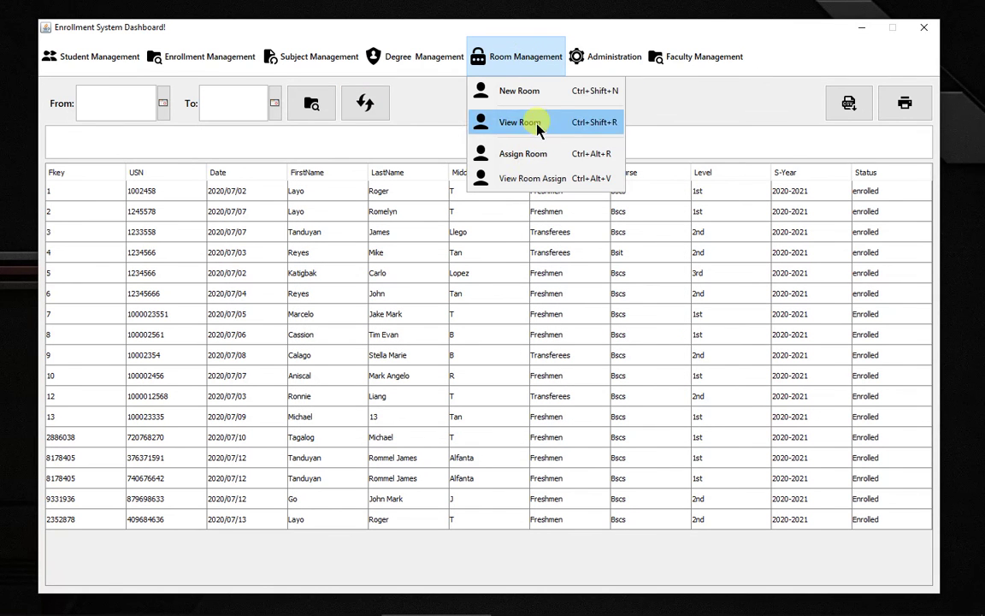
left_click(532, 178)
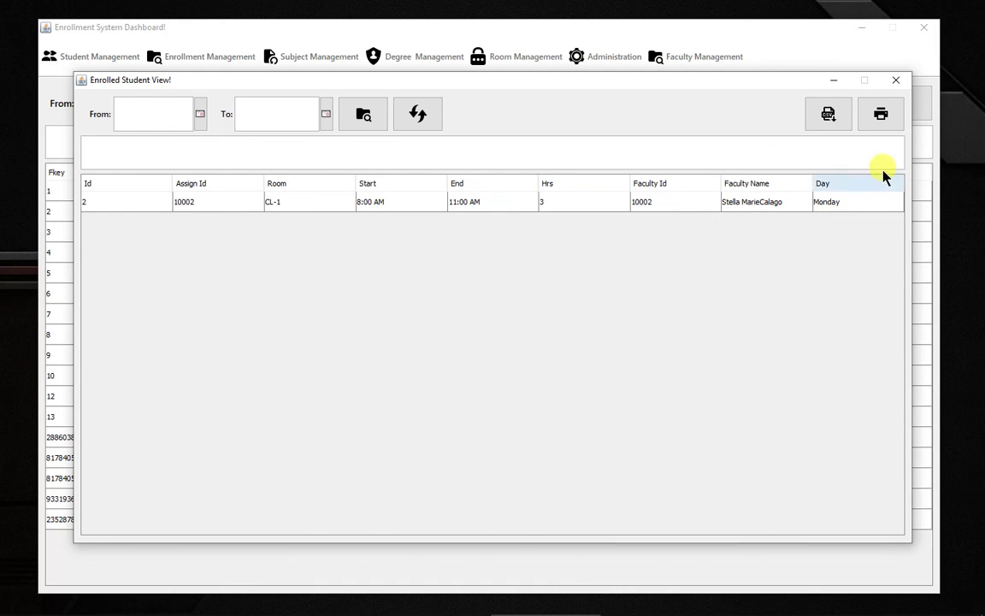
left_click(894, 81)
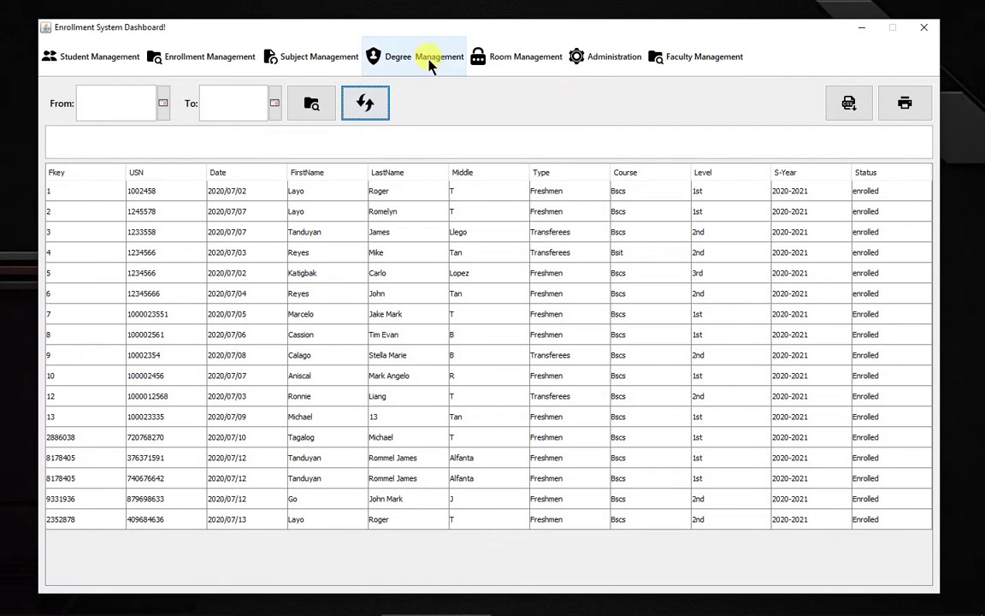
Step: Start a new room assignment for room 10001, CL-1, with an 11:00 AM start time
left_click(521, 56)
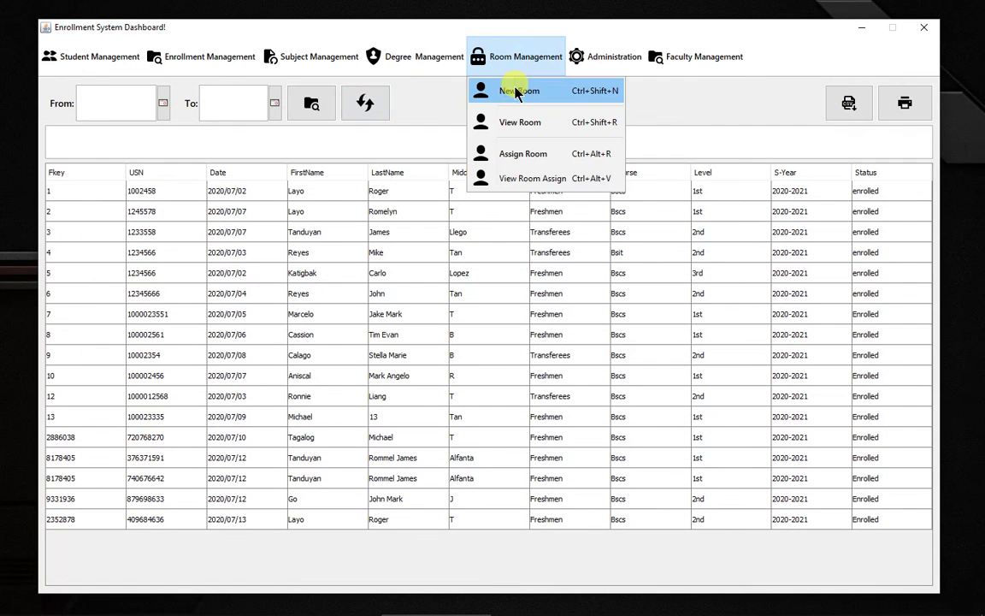
left_click(517, 156)
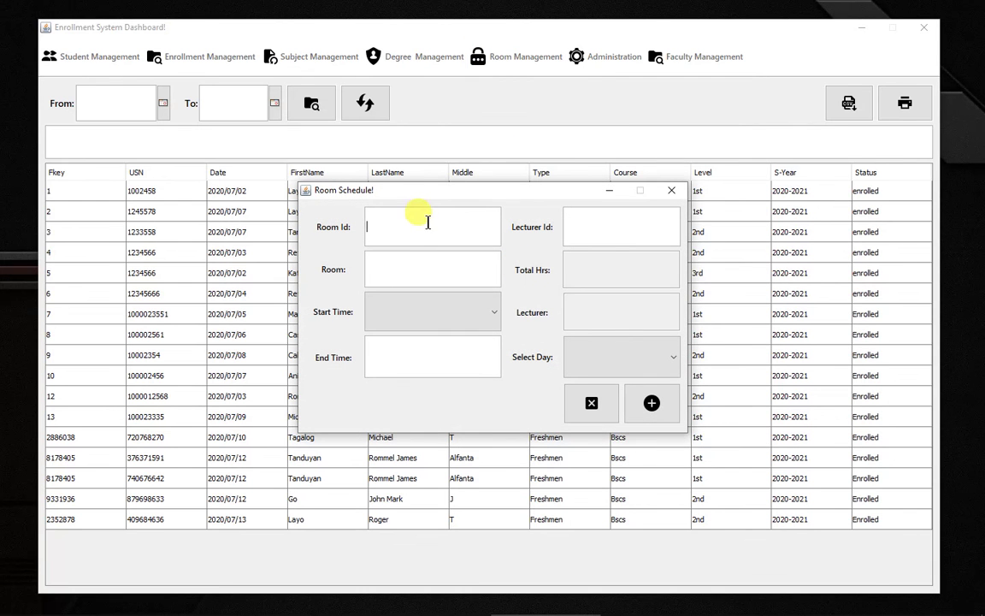
type("10001")
key("Tab")
type("CL-1")
left_click(461, 318)
left_click(406, 350)
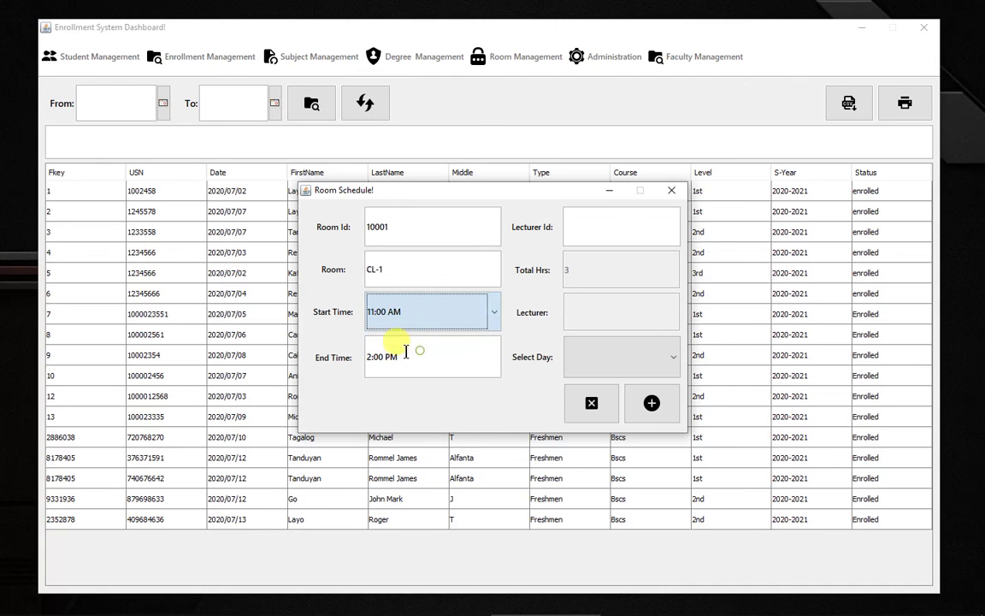
Step: Look up the lecturer by id, choose Monday, save the schedule, and close the form
left_click(603, 220)
type("1002")
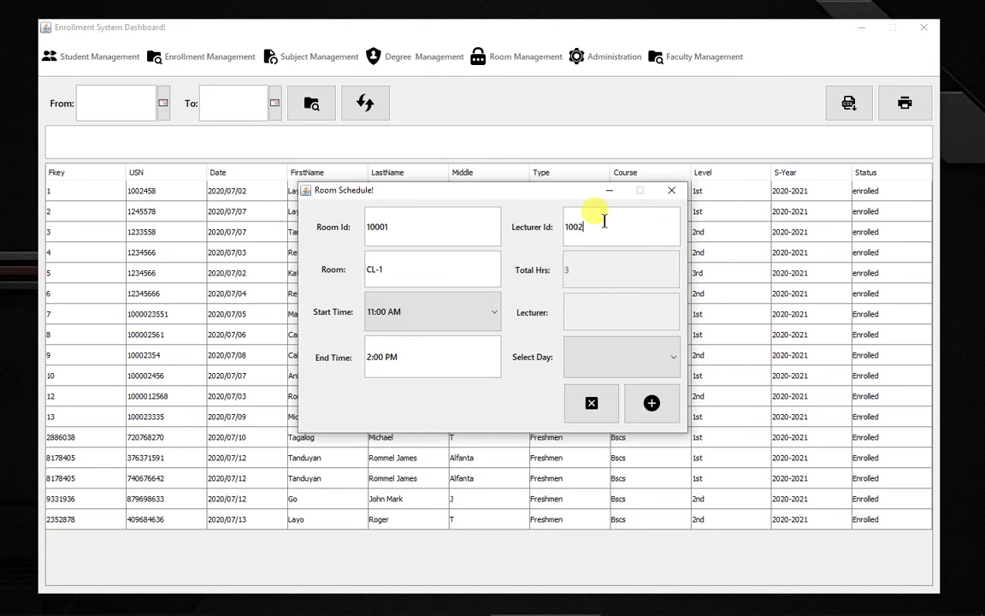
key("BackSpace")
type("02")
key("Return")
left_click(652, 352)
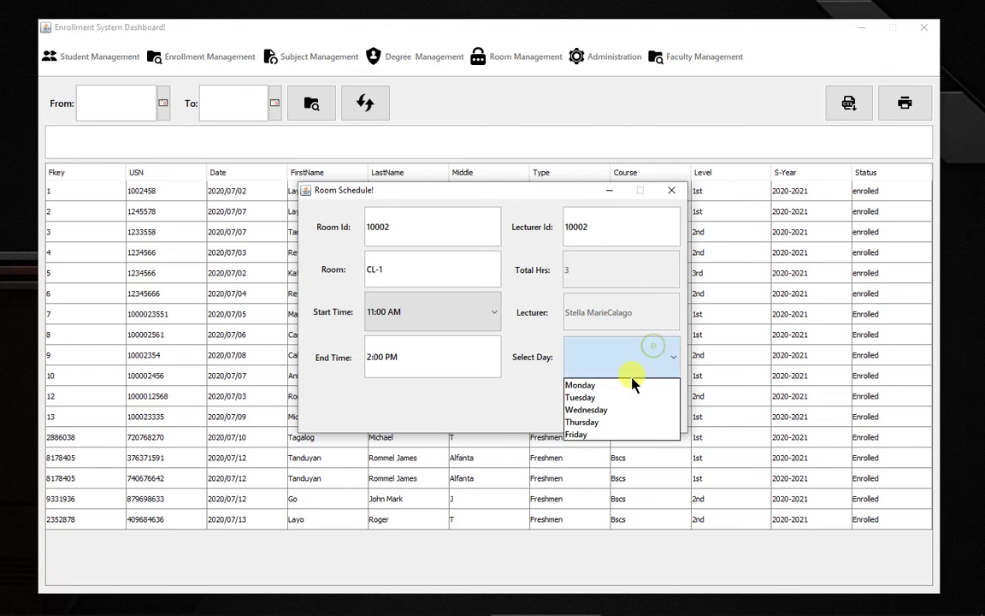
left_click(624, 383)
left_click(650, 402)
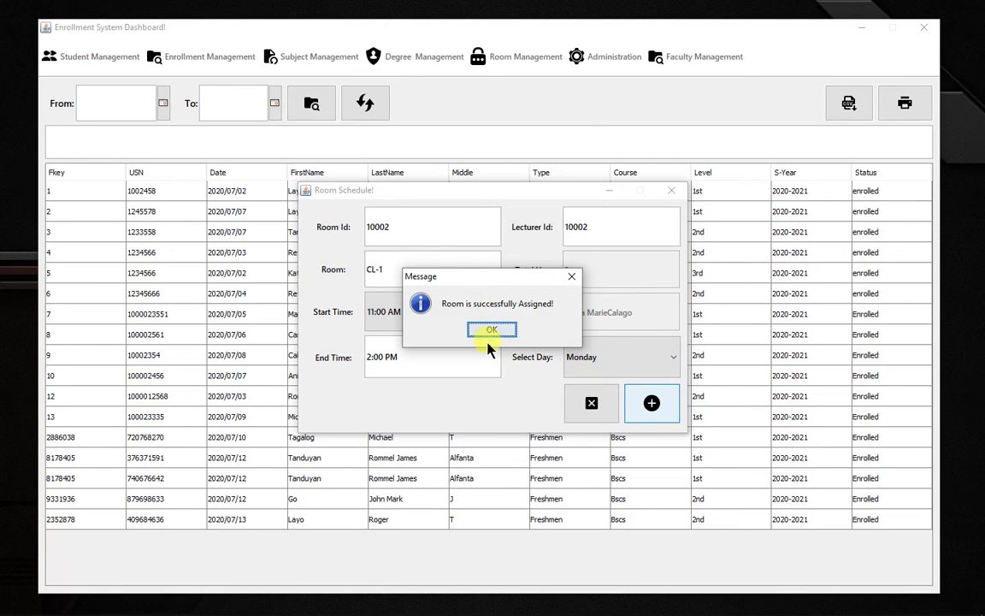
left_click(485, 334)
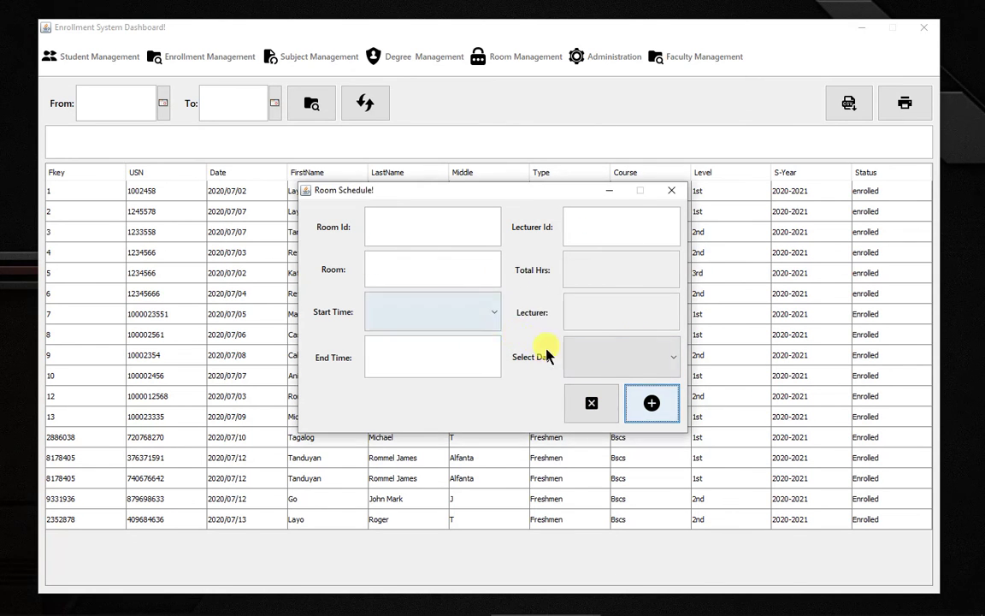
left_click(670, 189)
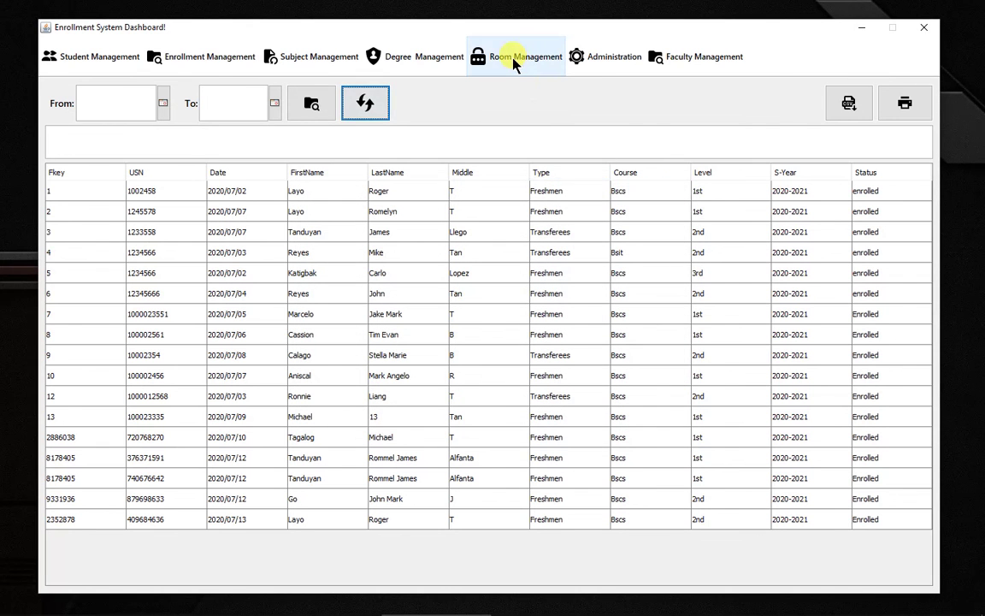
Step: Review the CL-1 Monday assignments, 8:00–11:00 AM and 11:00 AM–2:00 PM, in the assignments list
left_click(513, 58)
left_click(537, 181)
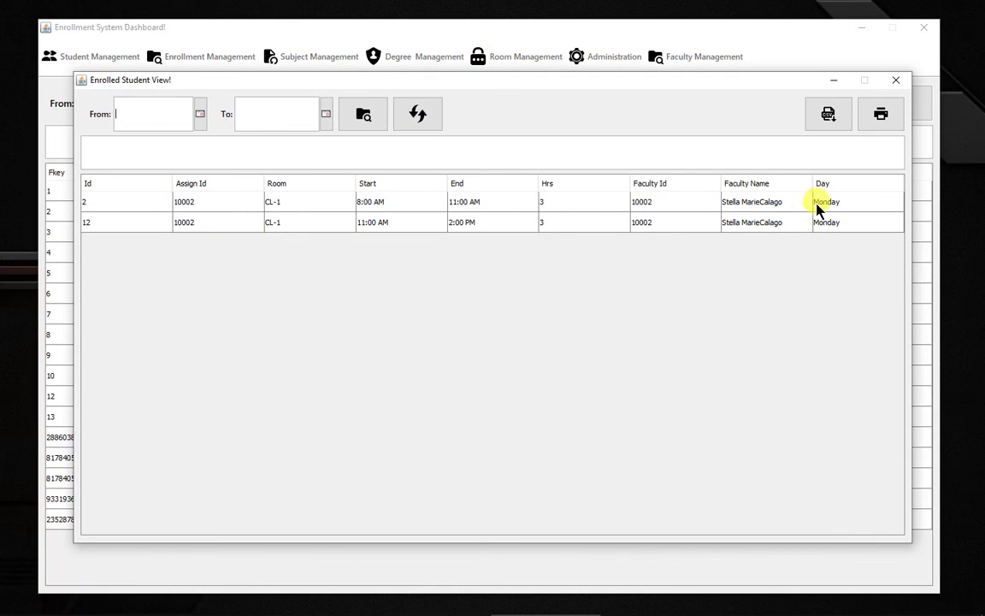
left_click(457, 224)
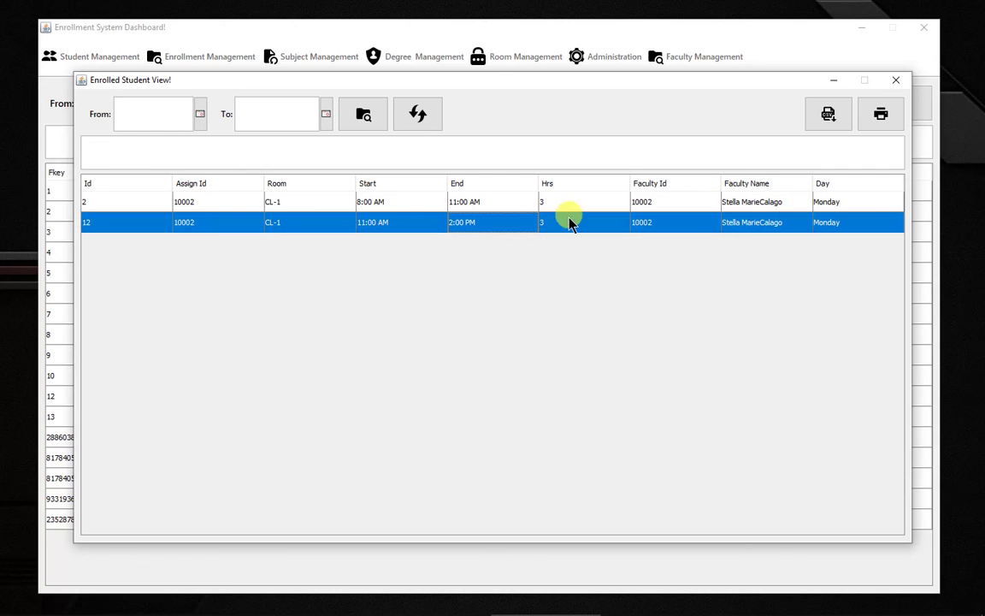
left_click(457, 202)
left_click(459, 220)
left_click(462, 202)
left_click(464, 222)
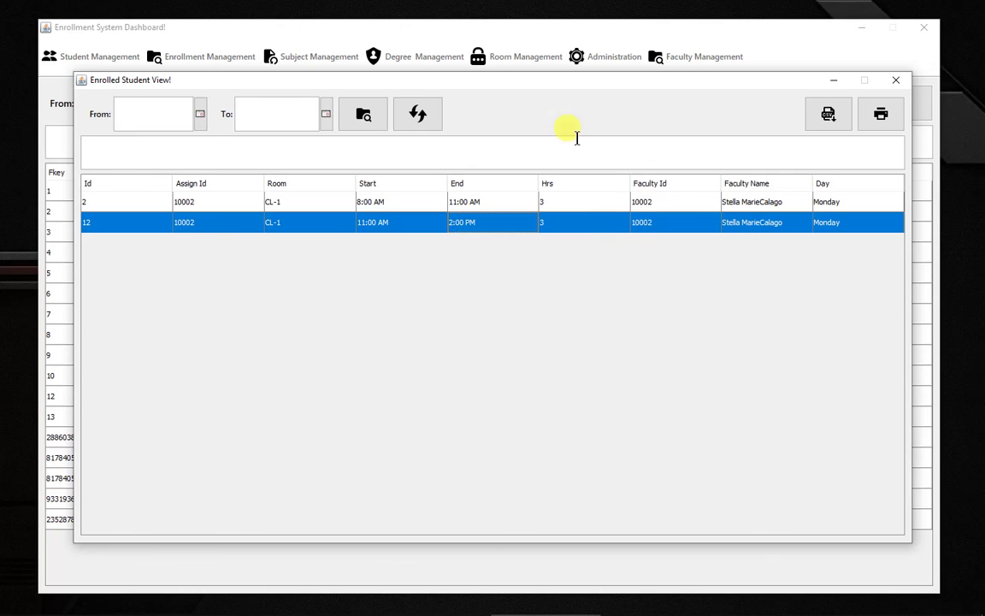
Step: Close the room assignments view and exit the Enrollment System
left_click(895, 80)
left_click(923, 28)
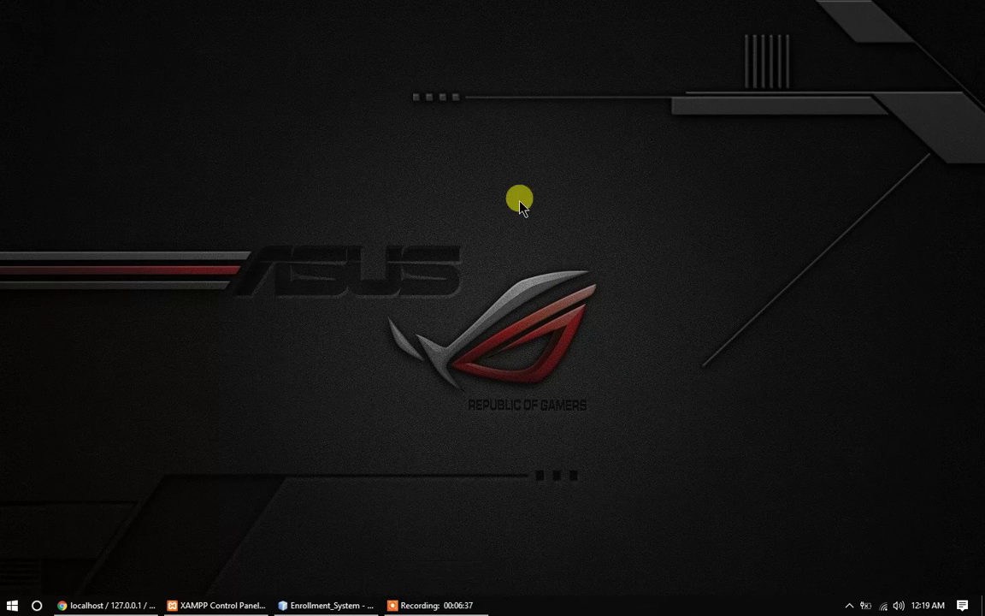
left_click(448, 603)
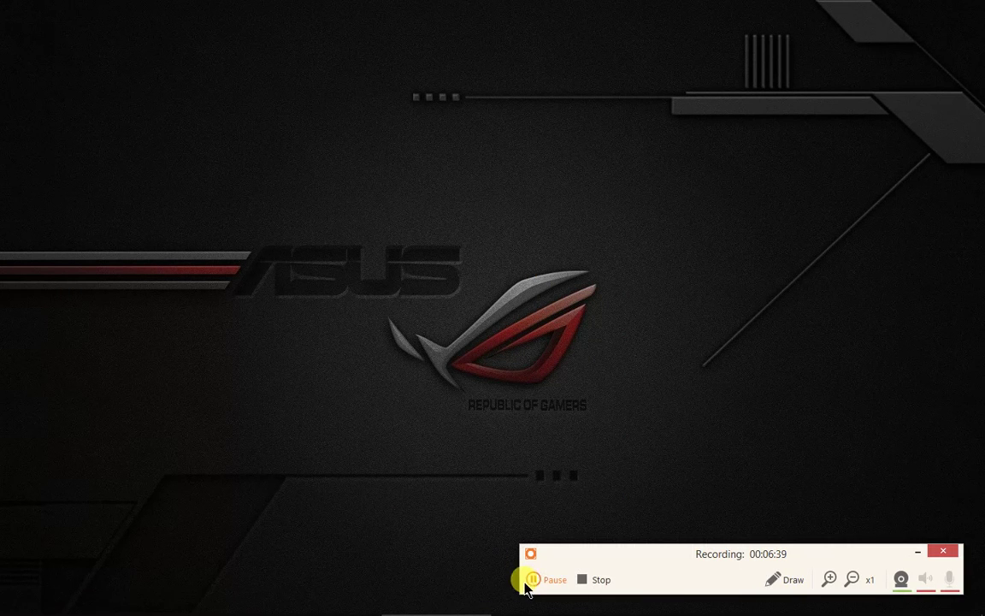